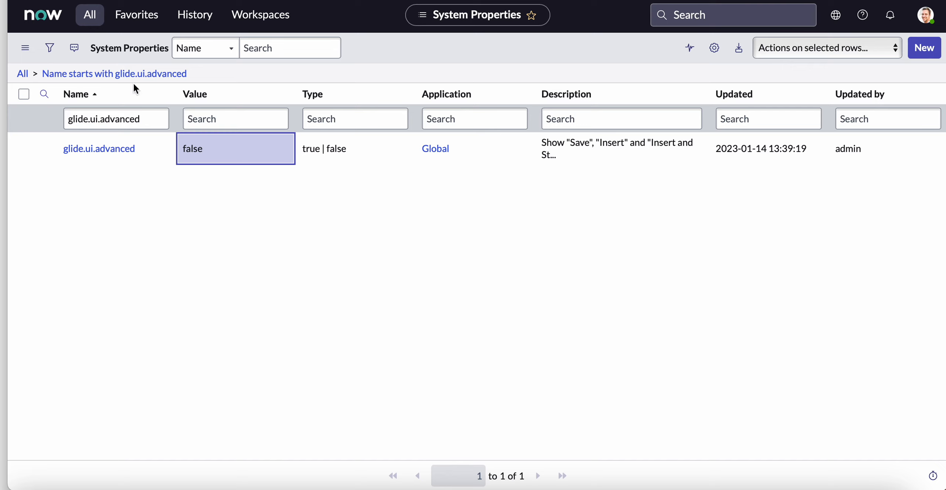
- Copy the property name glide.ui.advanced from the Name filter and return to the home page
{"action": "left_click", "coordinate": [154, 159]}
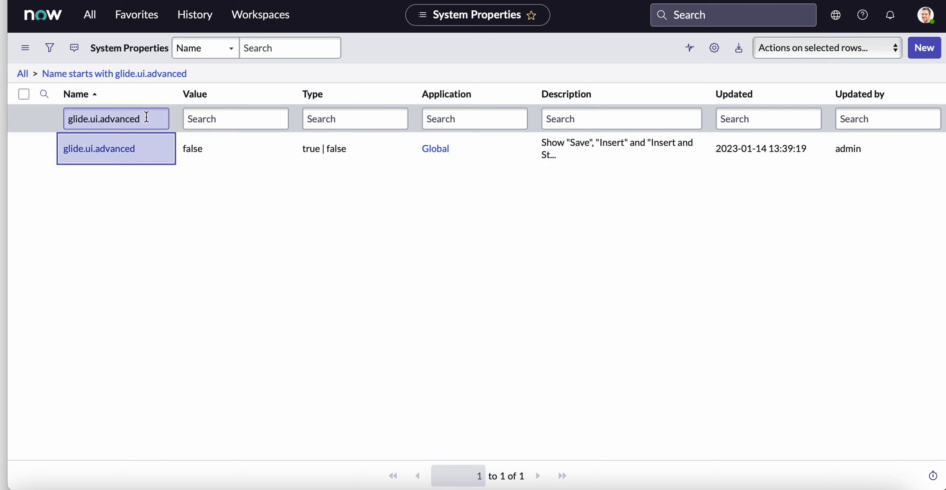
{"action": "left_click_drag", "start_coordinate": [147, 117], "coordinate": [52, 116]}
{"action": "key", "text": "super+c"}
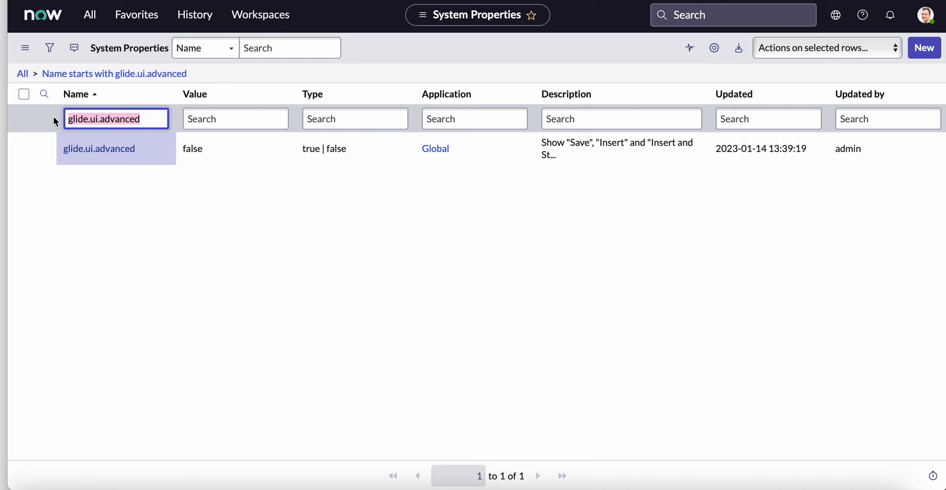
{"action": "left_click", "coordinate": [90, 16]}
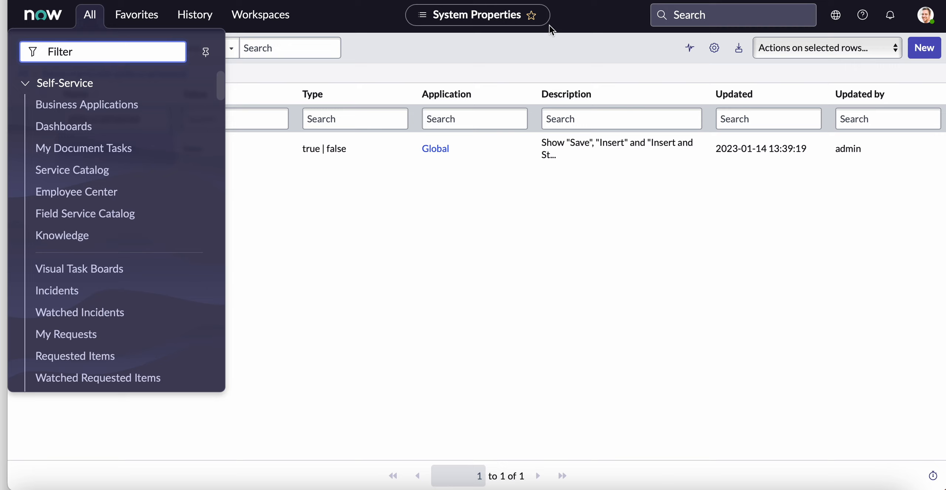
{"action": "left_click", "coordinate": [431, 56]}
{"action": "left_click", "coordinate": [43, 16]}
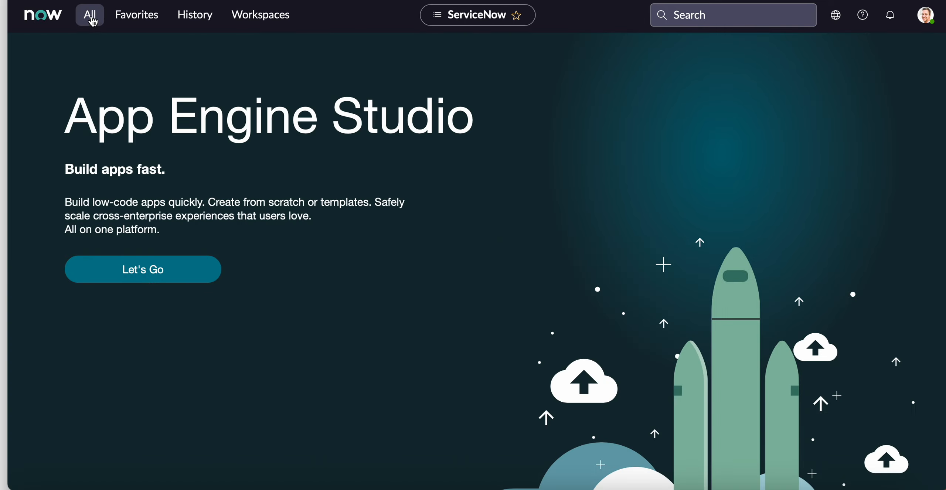
- Open the unfiltered System Properties list using sys_properties.list
{"action": "left_click", "coordinate": [90, 15]}
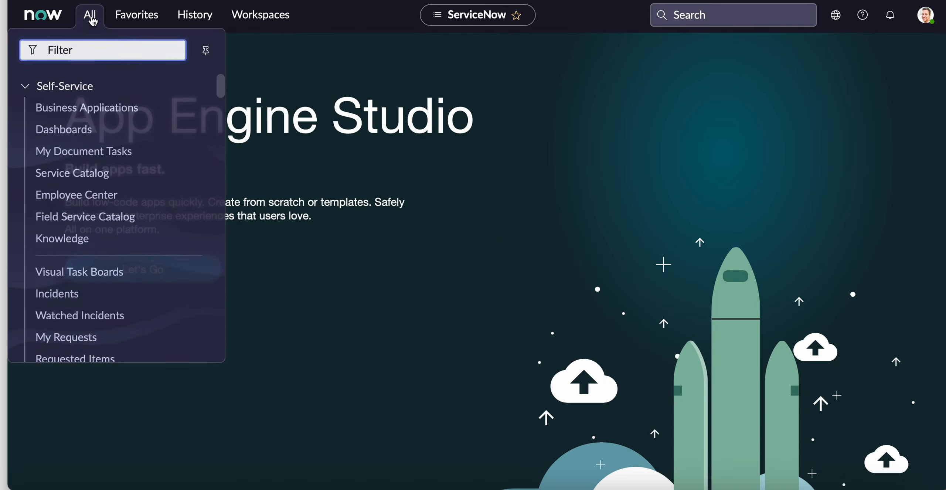
{"action": "type", "text": "sys_"}
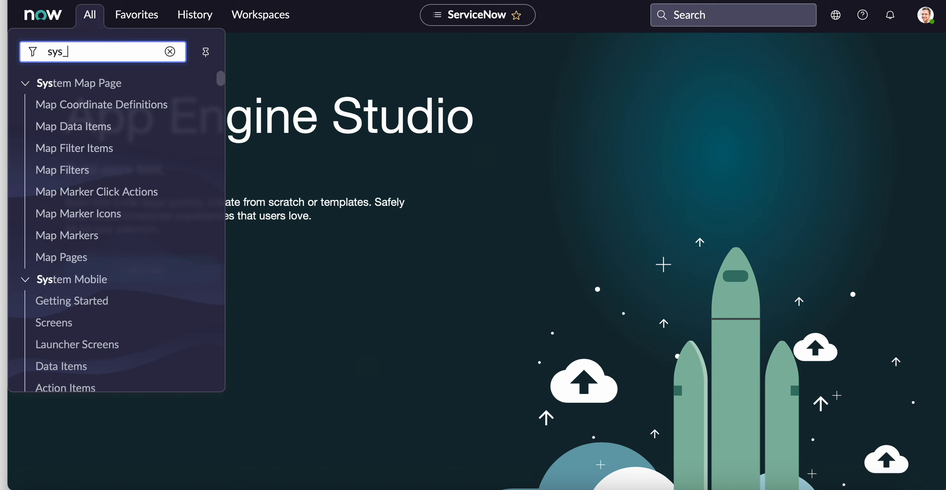
{"action": "type", "text": "properties"}
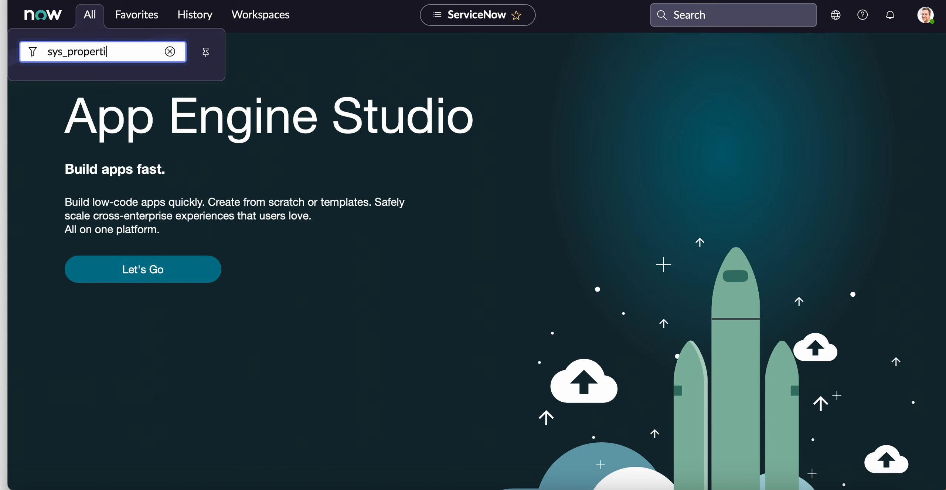
{"action": "type", "text": ".lis"}
{"action": "key", "text": "Return"}
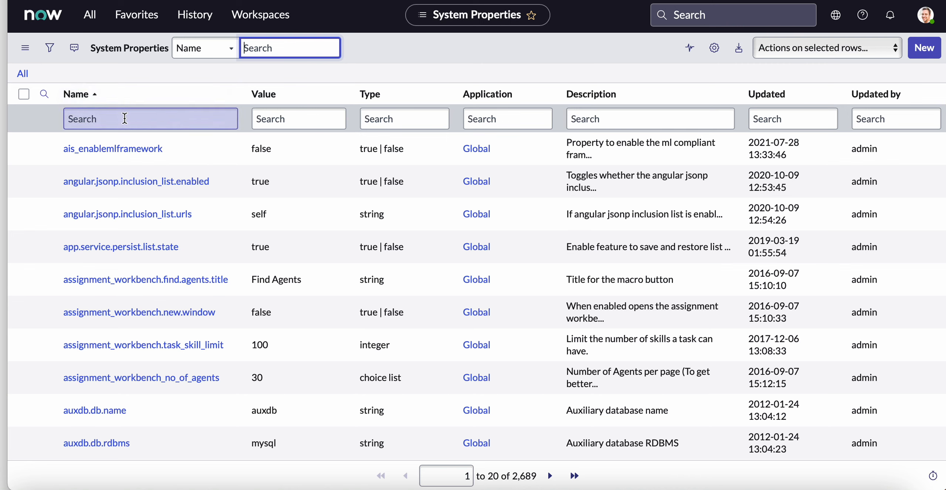
- Filter the system properties by the copied name glide.ui.advanced
{"action": "left_click", "coordinate": [125, 118]}
{"action": "key", "text": "super+v"}
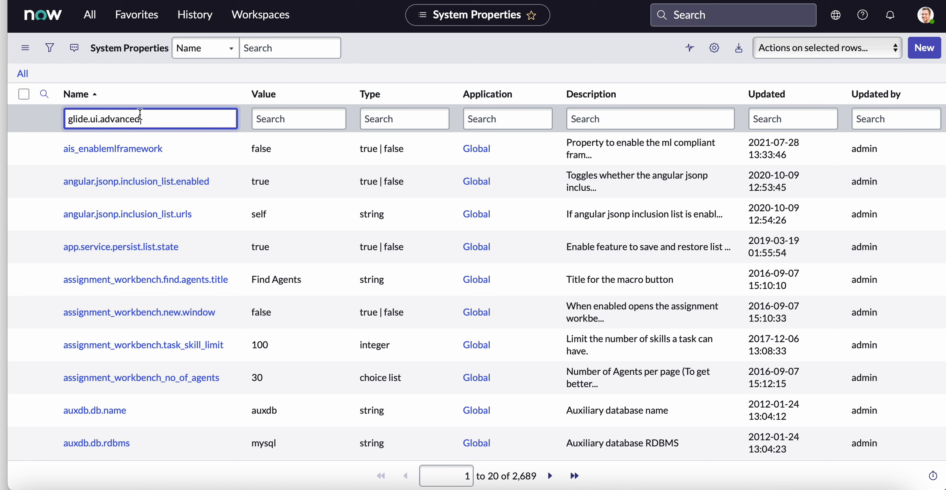
{"action": "key", "text": "Return"}
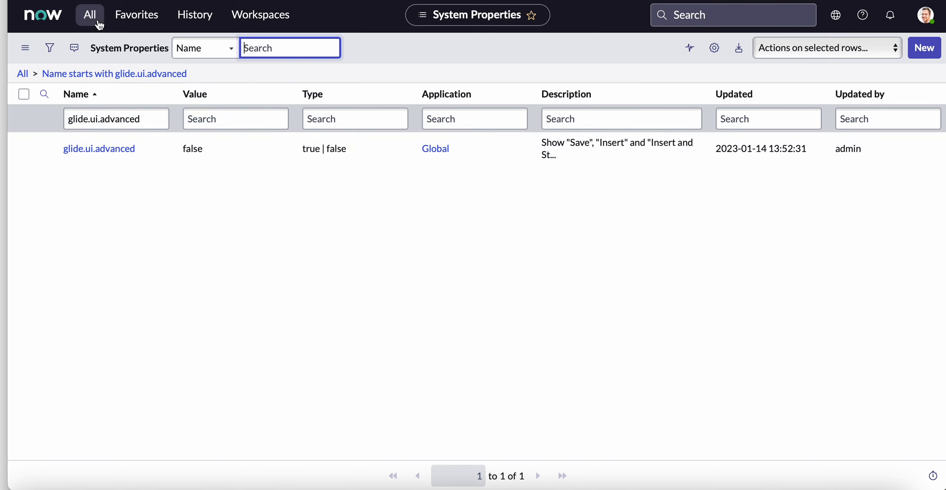
- Check the form buttons offered on a blank new incident and on existing incident INC0009009
{"action": "left_click", "coordinate": [130, 17]}
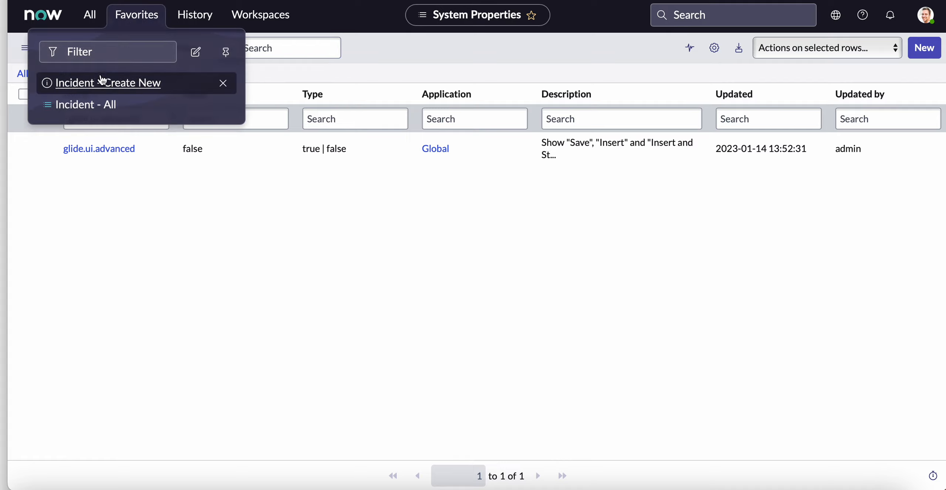
{"action": "left_click", "coordinate": [104, 83]}
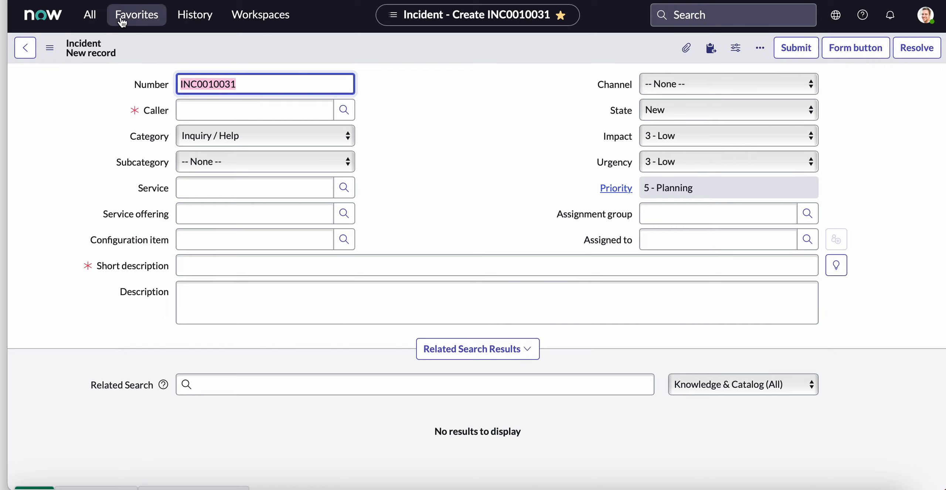
{"action": "left_click", "coordinate": [134, 16]}
{"action": "left_click", "coordinate": [102, 97]}
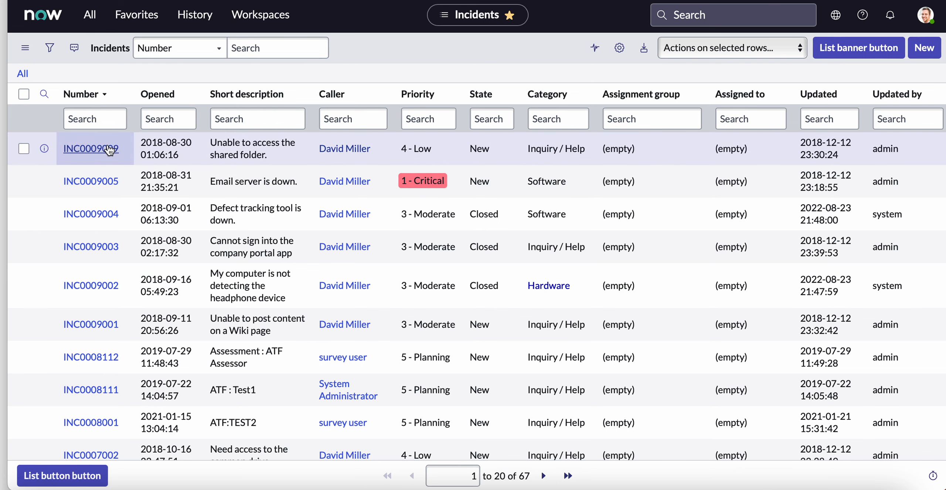
{"action": "left_click", "coordinate": [110, 149]}
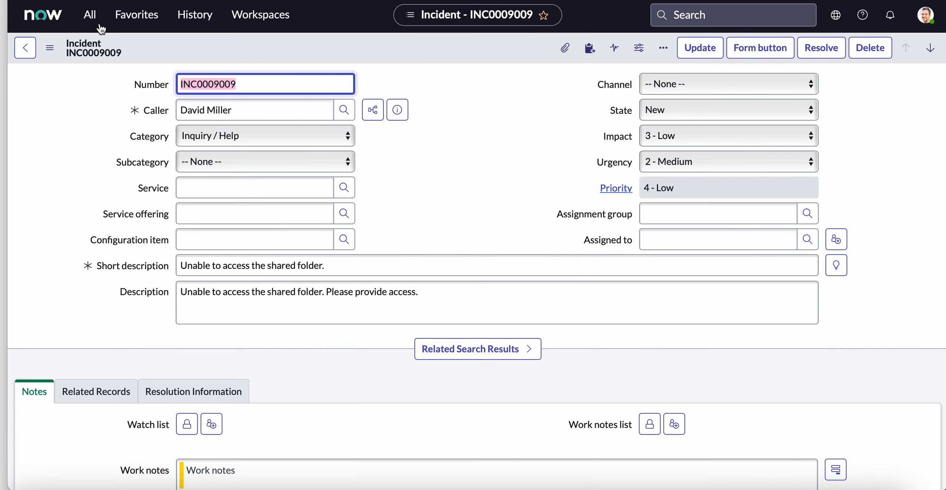
- Return to the filtered glide.ui.advanced property and set its value to true
{"action": "left_click", "coordinate": [180, 16]}
{"action": "scroll", "coordinate": [133, 188], "scroll_direction": "up", "scroll_amount": 8}
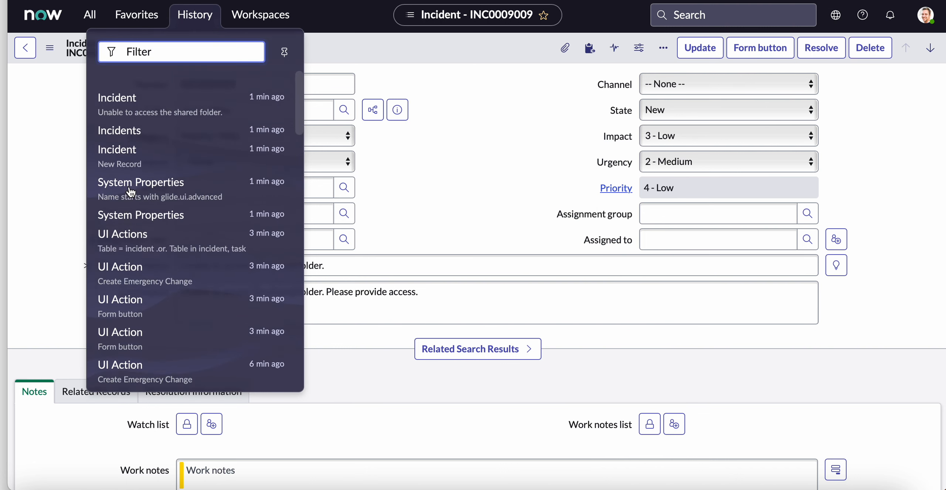
{"action": "left_click", "coordinate": [130, 165]}
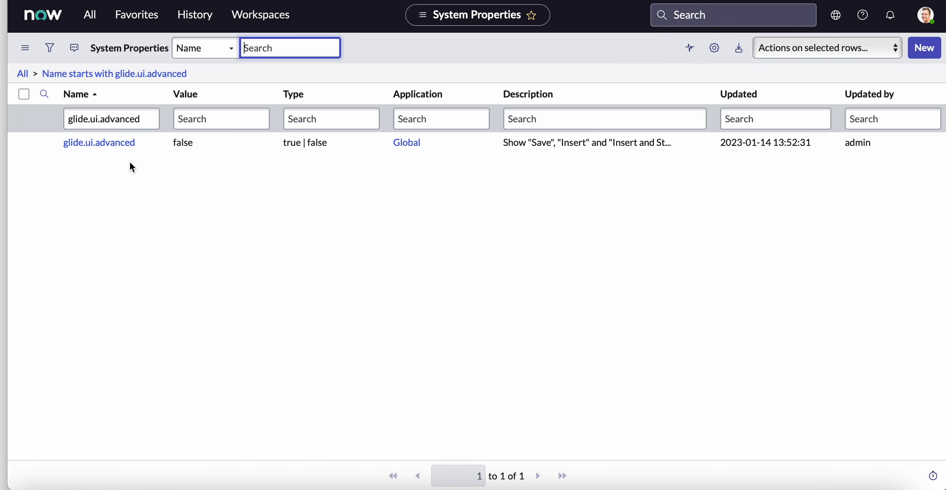
{"action": "double_click", "coordinate": [205, 142]}
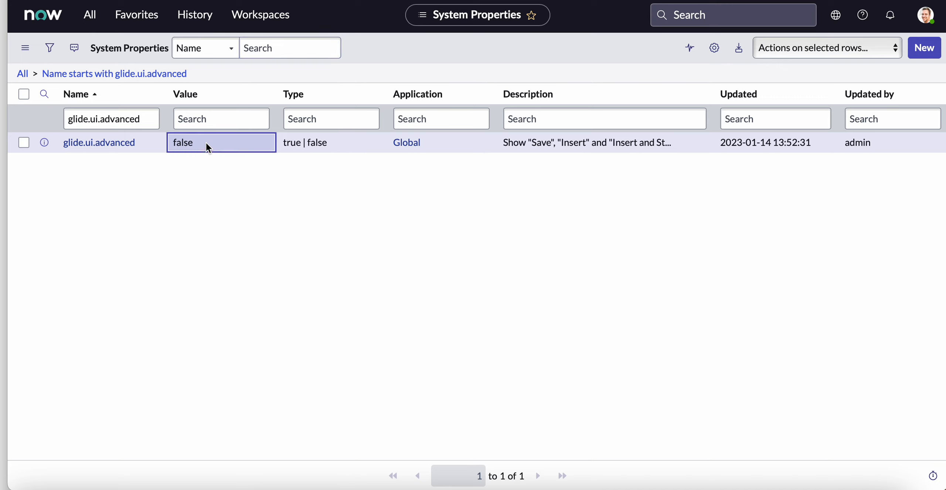
{"action": "type", "text": "true"}
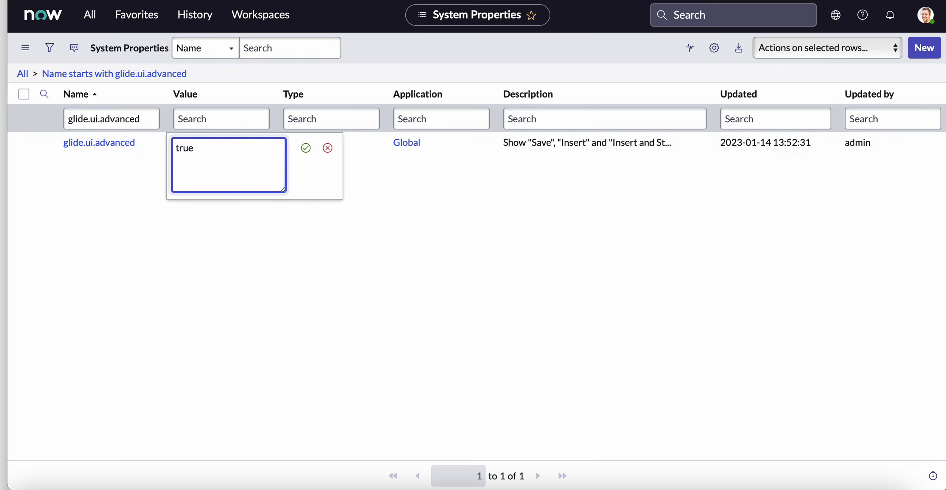
{"action": "left_click", "coordinate": [305, 147]}
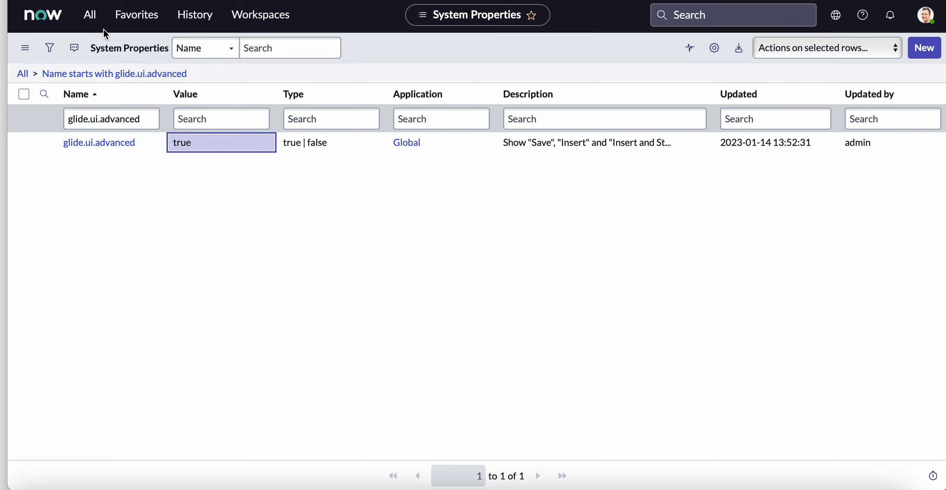
- Reopen a blank new incident and incident INC0009009 to compare their form buttons with the advanced property enabled
{"action": "left_click", "coordinate": [131, 17]}
{"action": "left_click", "coordinate": [94, 83]}
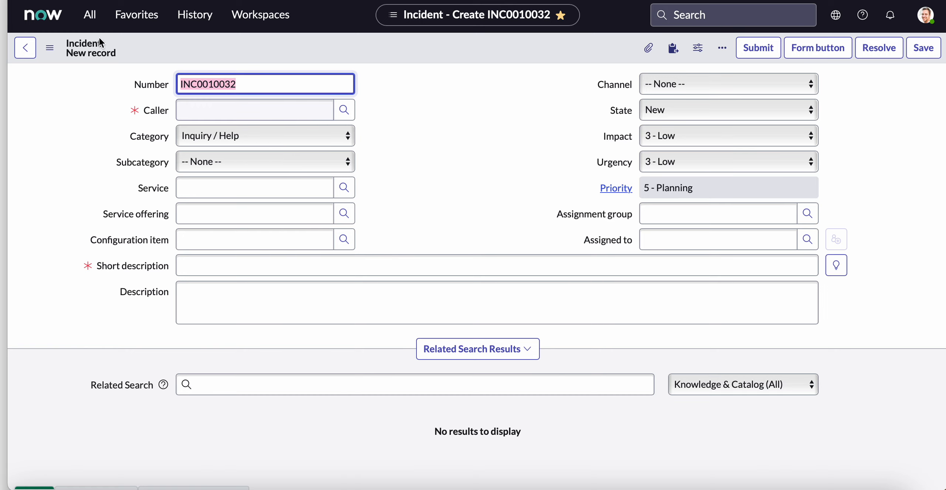
{"action": "left_click", "coordinate": [136, 15]}
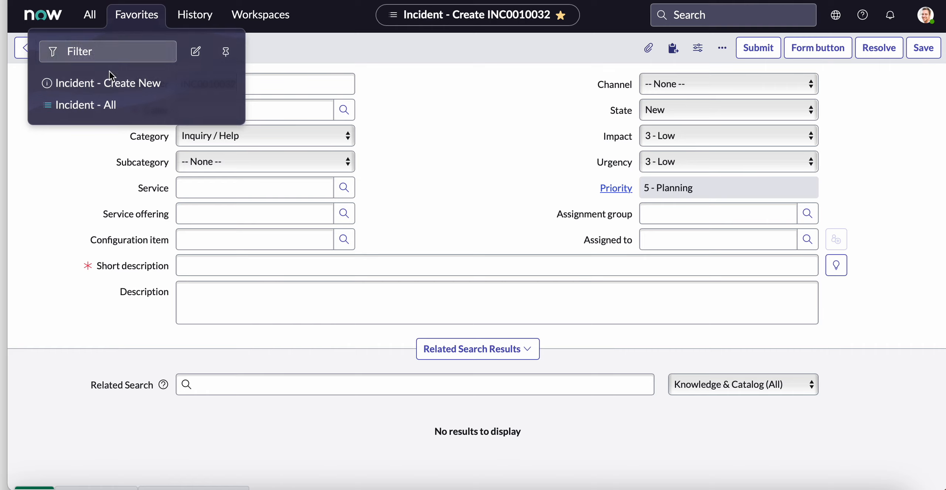
{"action": "left_click", "coordinate": [110, 98]}
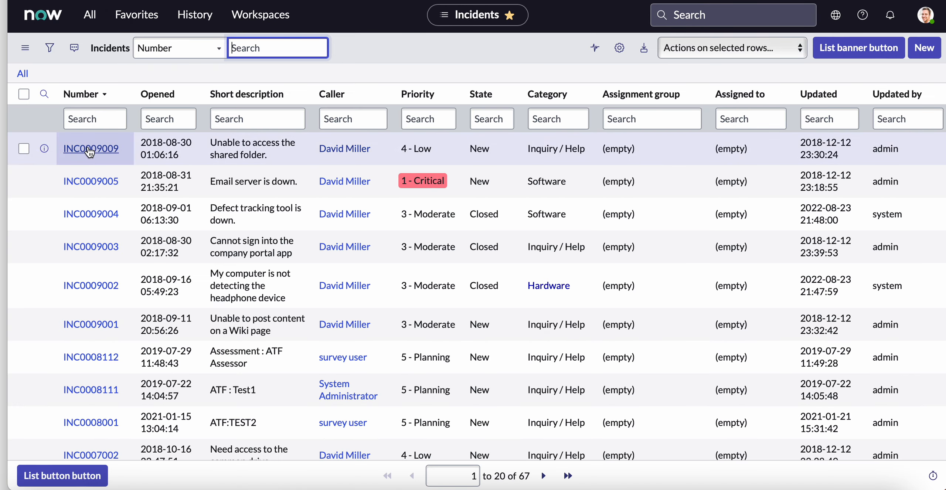
{"action": "left_click", "coordinate": [89, 152]}
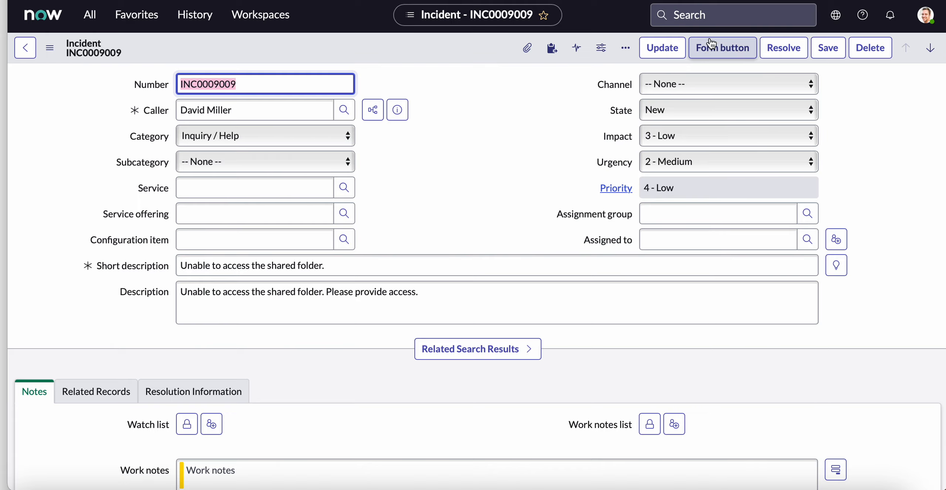
- Examine the lower action buttons and related links of incident INC0009009
{"action": "scroll", "coordinate": [447, 179], "scroll_direction": "down", "scroll_amount": 2}
{"action": "scroll", "coordinate": [447, 179], "scroll_direction": "down", "scroll_amount": 12}
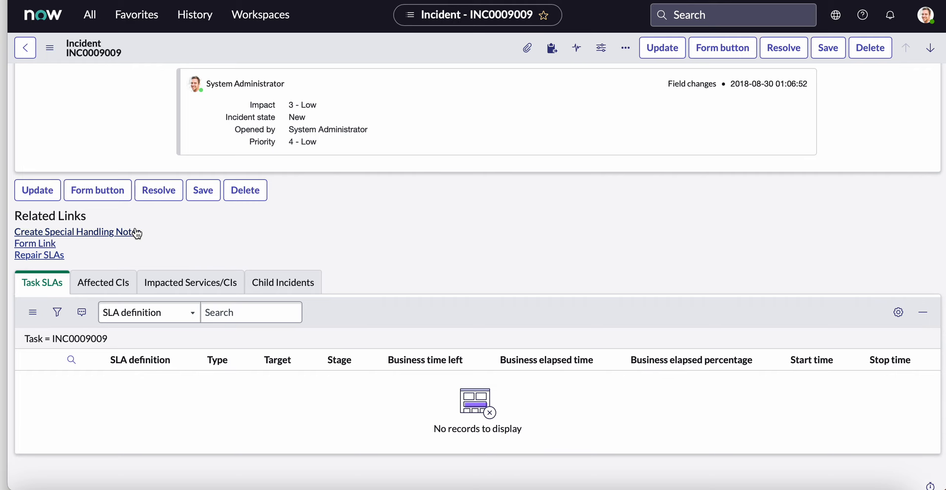
{"action": "scroll", "coordinate": [135, 232], "scroll_direction": "up", "scroll_amount": 10}
{"action": "scroll", "coordinate": [135, 232], "scroll_direction": "up", "scroll_amount": 2}
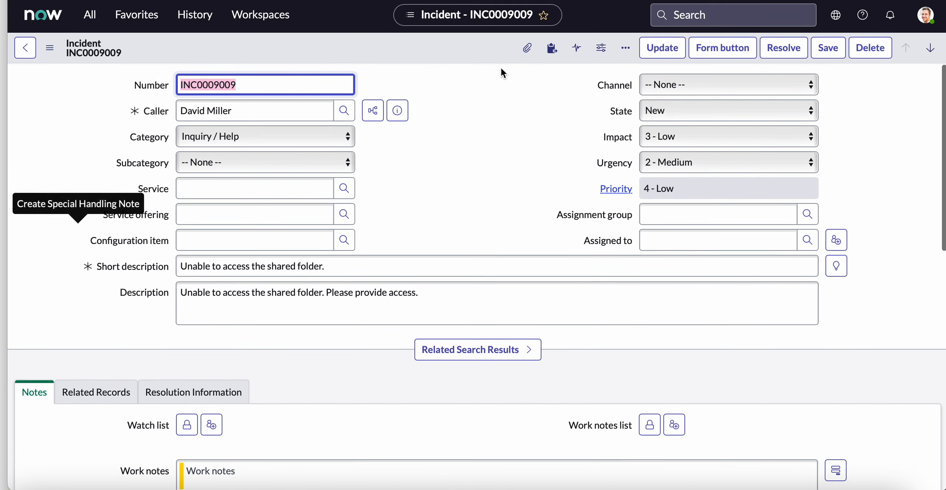
- Review the additional form actions of incident INC0009009, including the custom Form context menu action
{"action": "left_click", "coordinate": [52, 53]}
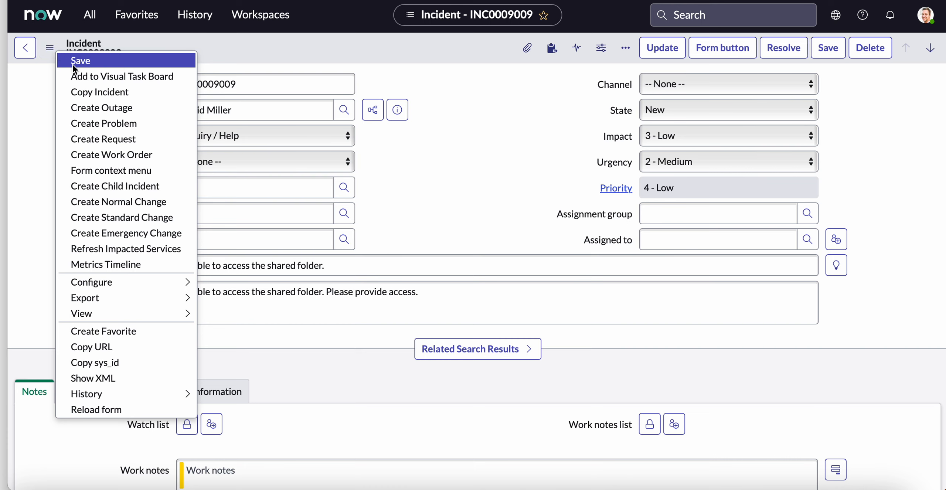
{"action": "mouse_move", "coordinate": [166, 286]}
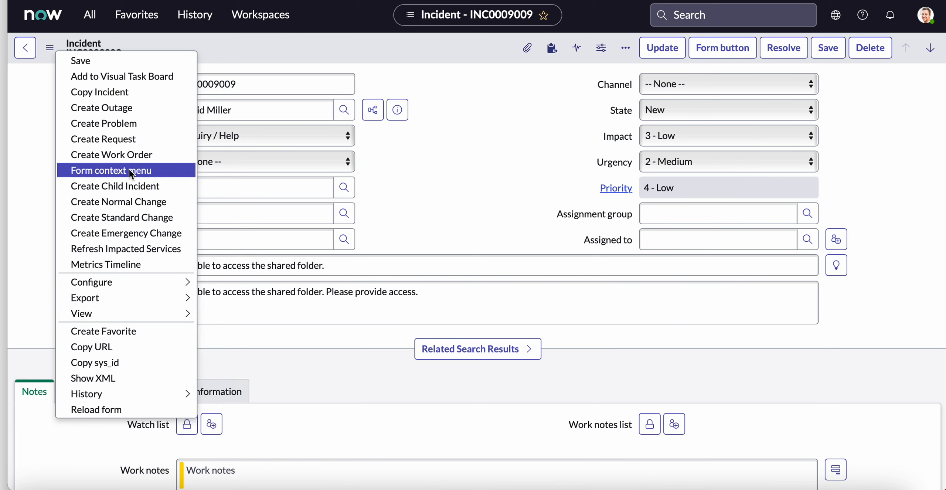
{"action": "left_click", "coordinate": [151, 171]}
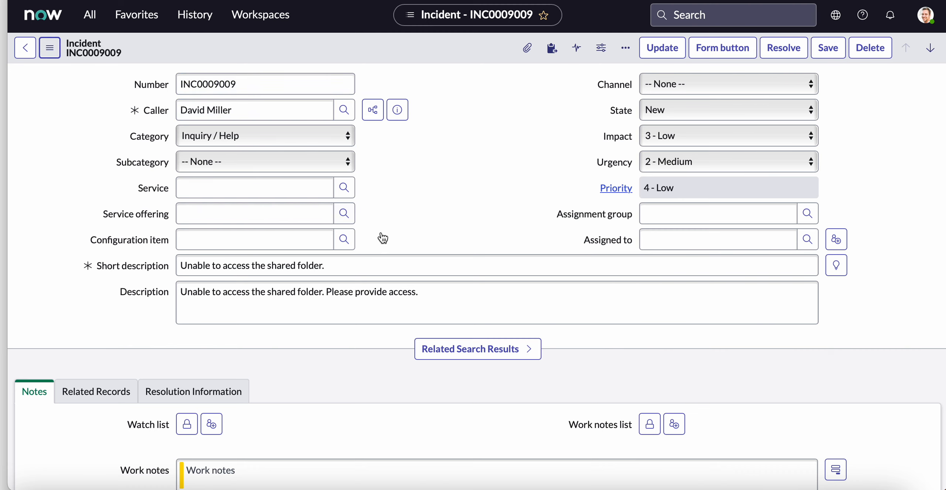
- Open the UI Actions configuration for the incident form and open the Form button record
{"action": "left_click", "coordinate": [51, 51]}
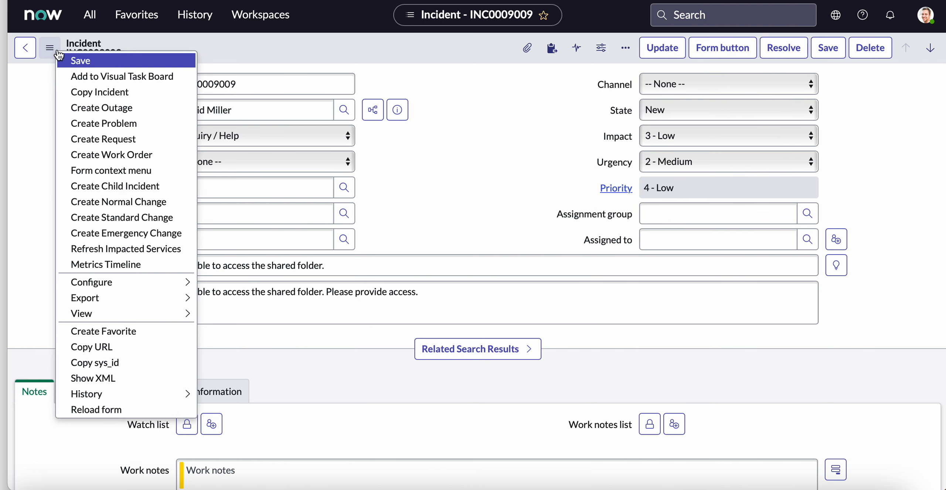
{"action": "mouse_move", "coordinate": [124, 282]}
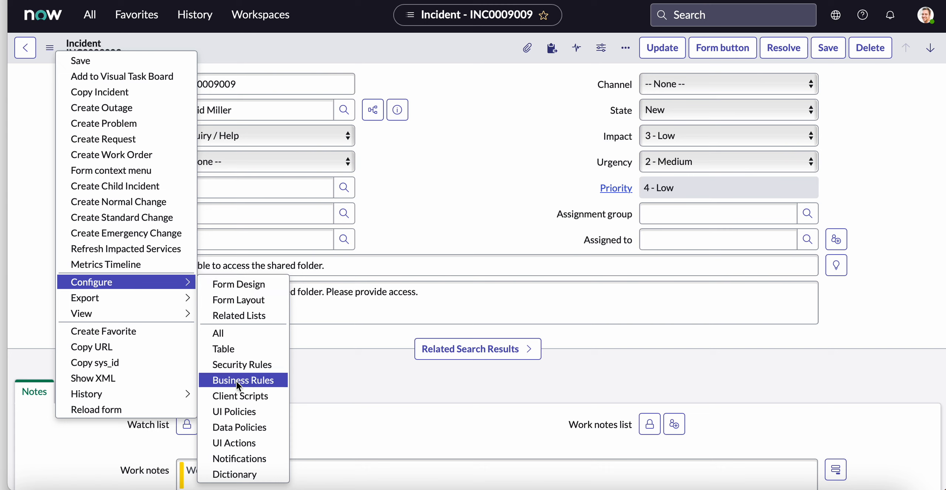
{"action": "left_click", "coordinate": [237, 446]}
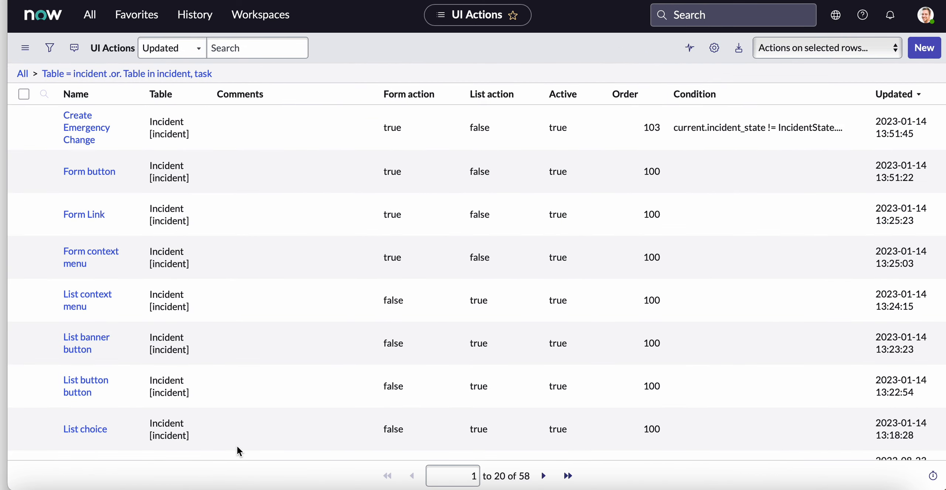
{"action": "scroll", "coordinate": [271, 287], "scroll_direction": "down", "scroll_amount": 1}
{"action": "scroll", "coordinate": [271, 286], "scroll_direction": "down", "scroll_amount": 1}
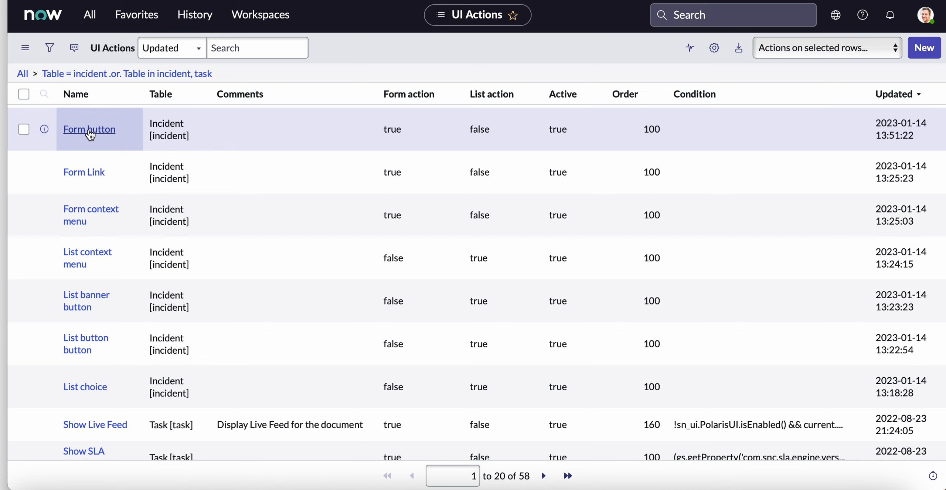
{"action": "left_click", "coordinate": [90, 130]}
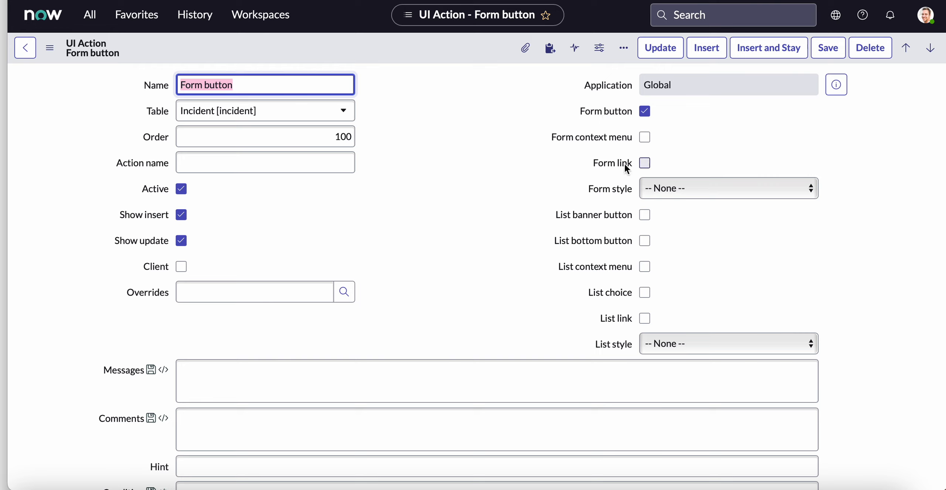
- Configure the Form button UI action as both a form button and a form link with the Destructive form style, and save it
{"action": "left_click", "coordinate": [646, 113]}
{"action": "left_click", "coordinate": [647, 163]}
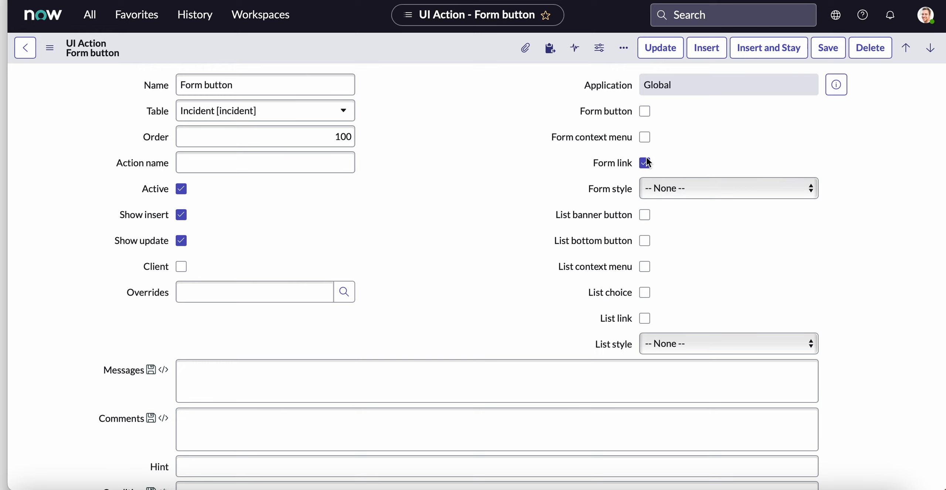
{"action": "left_click", "coordinate": [647, 108]}
{"action": "left_click", "coordinate": [655, 189]}
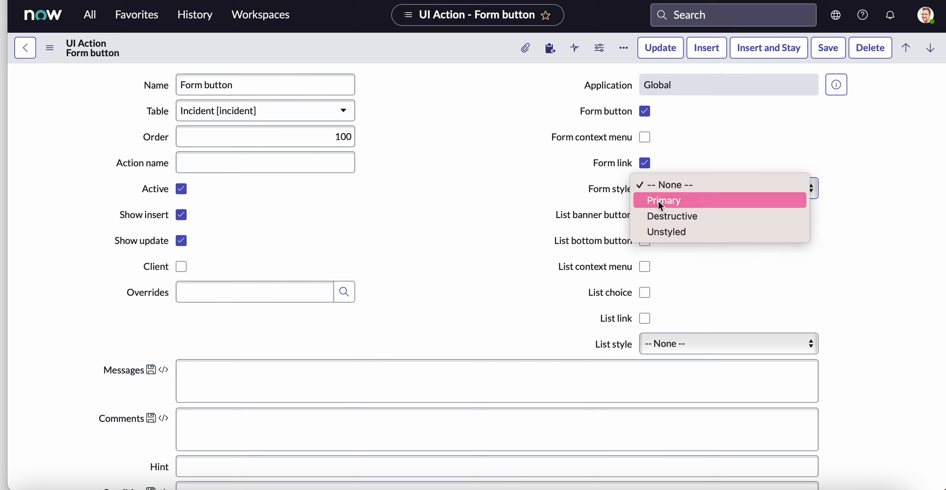
{"action": "left_click", "coordinate": [661, 222]}
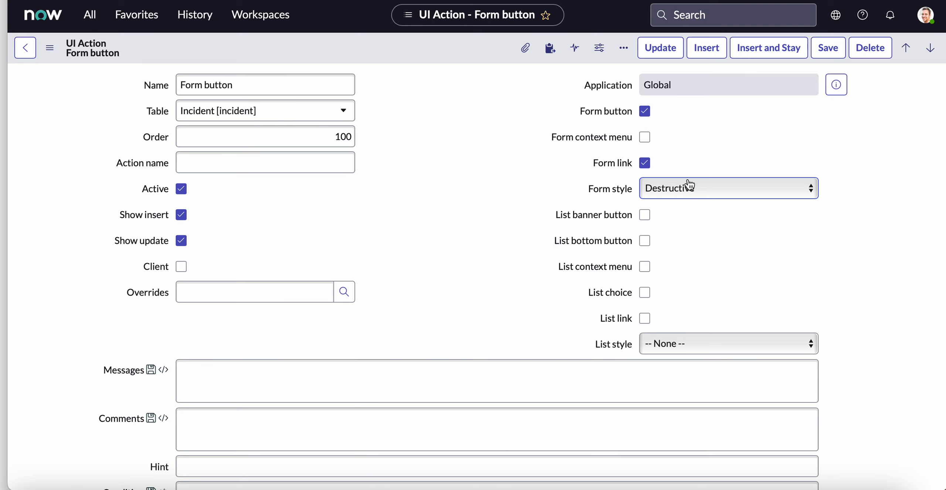
{"action": "left_click", "coordinate": [658, 53]}
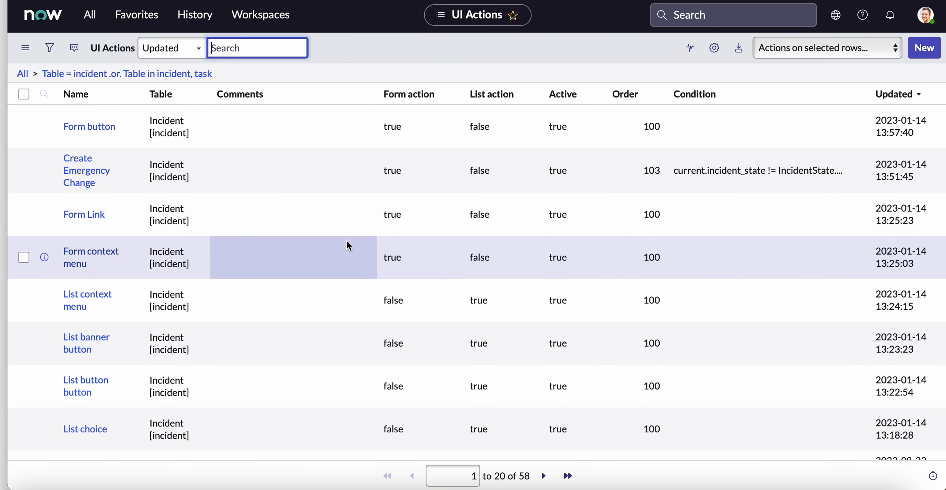
- Open incident INC0009009 from the list of all incidents and examine its form buttons and related links
{"action": "left_click", "coordinate": [143, 16]}
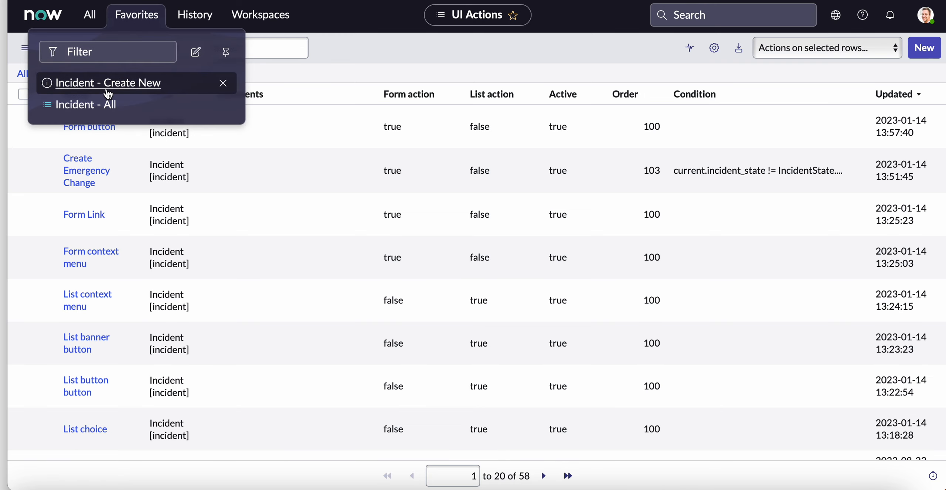
{"action": "left_click", "coordinate": [103, 107]}
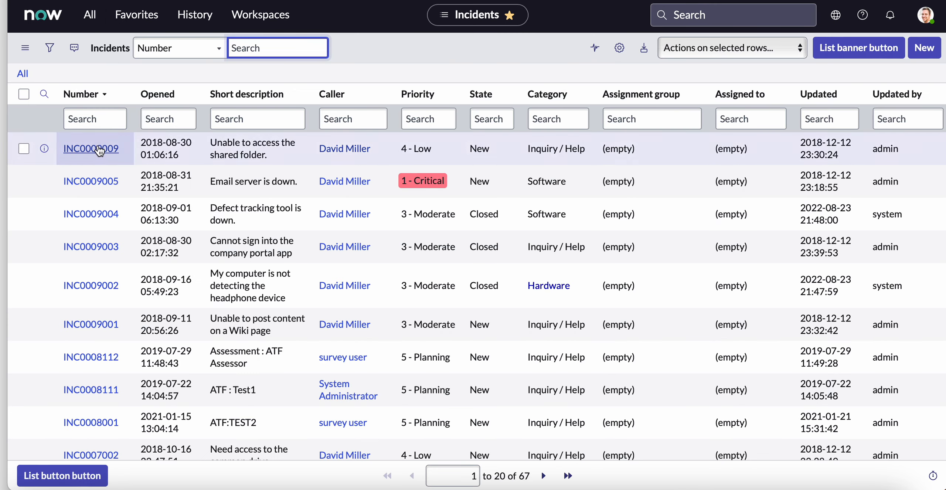
{"action": "left_click", "coordinate": [100, 149]}
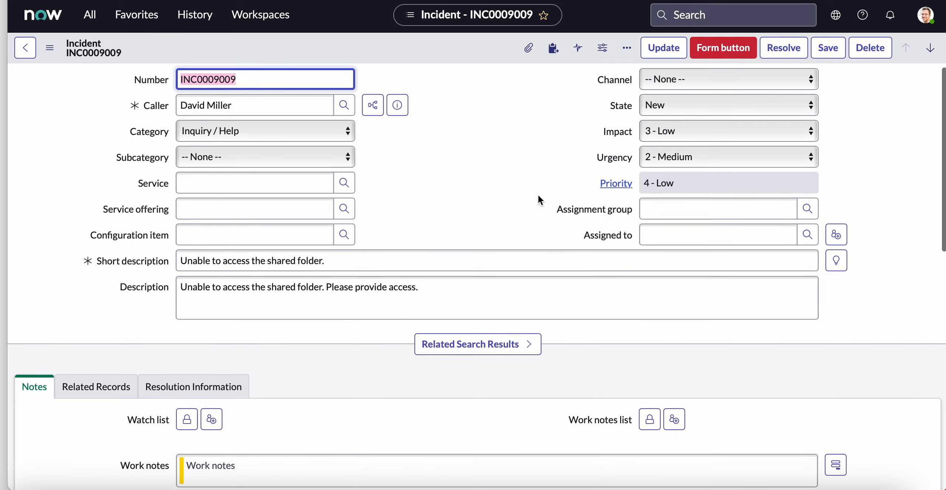
{"action": "scroll", "coordinate": [538, 194], "scroll_direction": "down", "scroll_amount": 8}
{"action": "scroll", "coordinate": [538, 193], "scroll_direction": "down", "scroll_amount": 3}
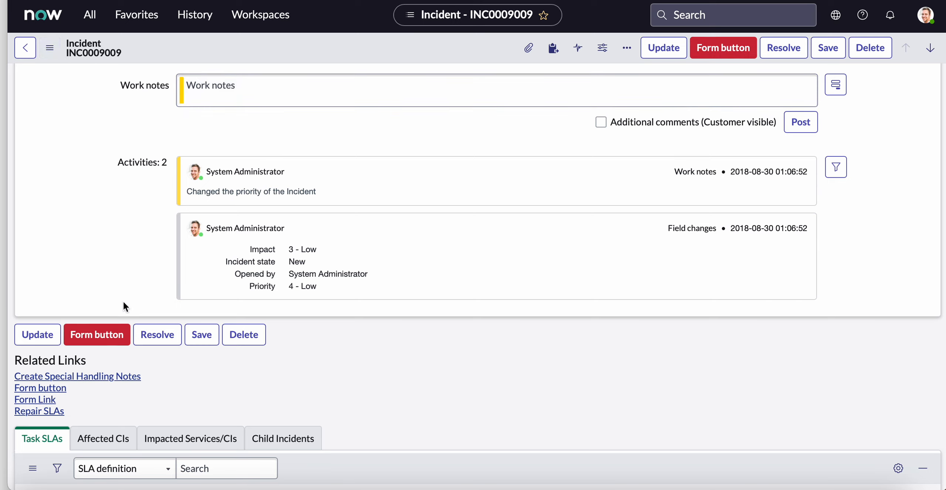
- Edit the Form button UI action from the incident to disable Form link, save it, and recheck the incident's related links
{"action": "right_click", "coordinate": [92, 337]}
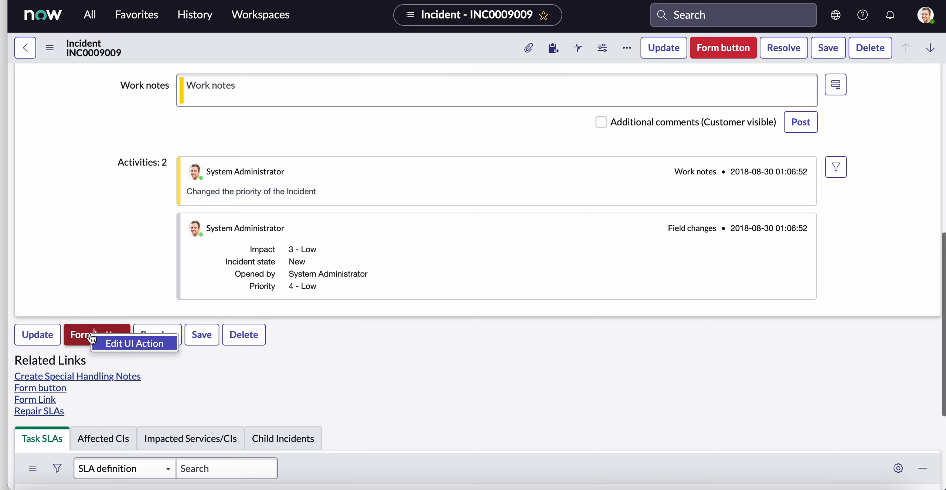
{"action": "left_click", "coordinate": [120, 345]}
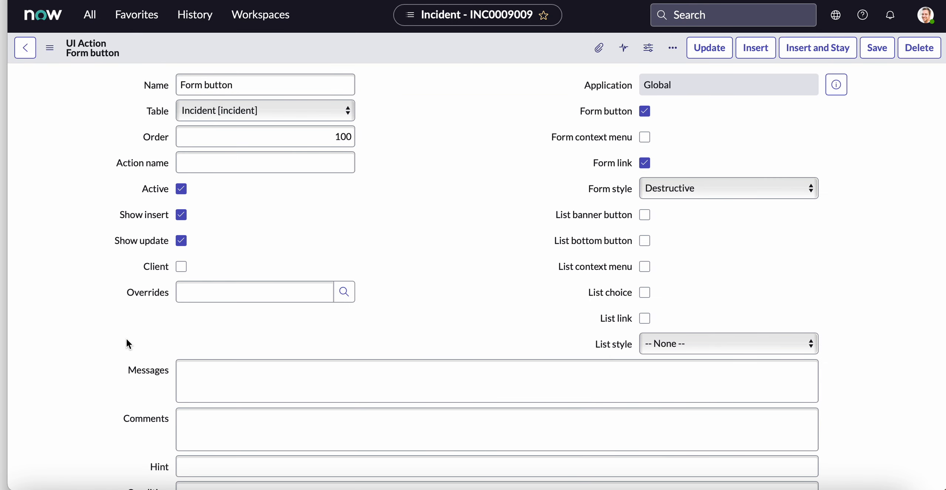
{"action": "left_click", "coordinate": [644, 163]}
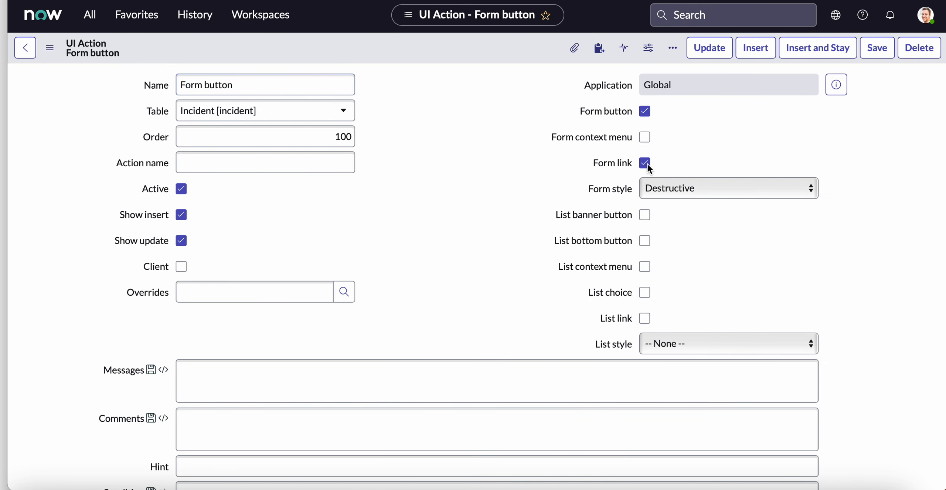
{"action": "left_click", "coordinate": [713, 48]}
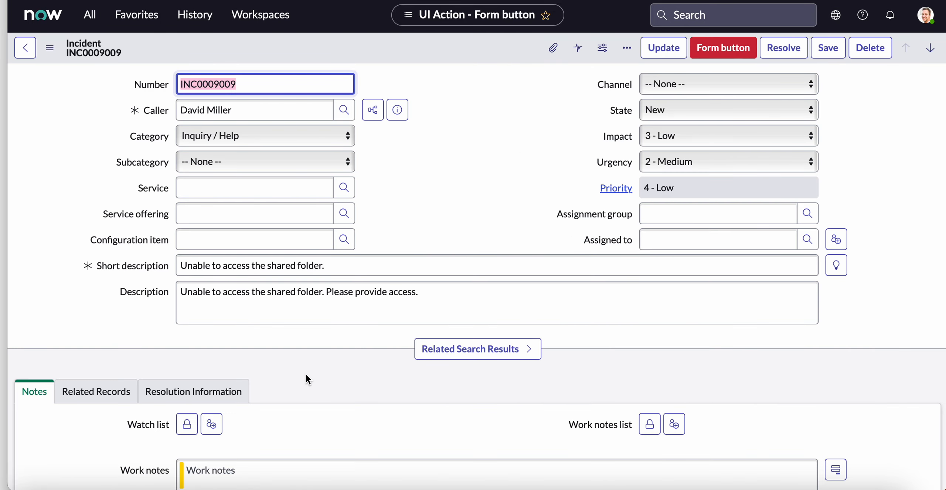
{"action": "scroll", "coordinate": [305, 374], "scroll_direction": "down", "scroll_amount": 15}
{"action": "scroll", "coordinate": [305, 372], "scroll_direction": "down", "scroll_amount": 1}
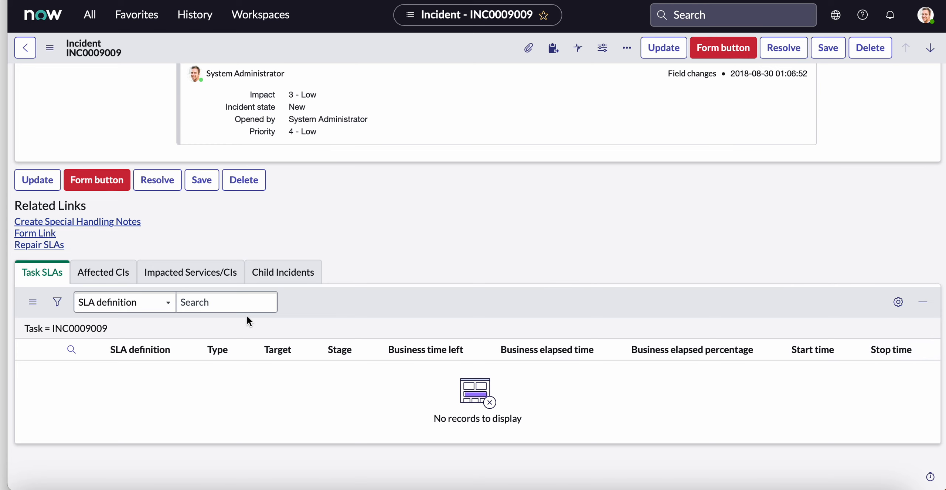
- Open the list of all incidents and review the row context menu and selected-row actions for INC0009009
{"action": "left_click", "coordinate": [135, 19]}
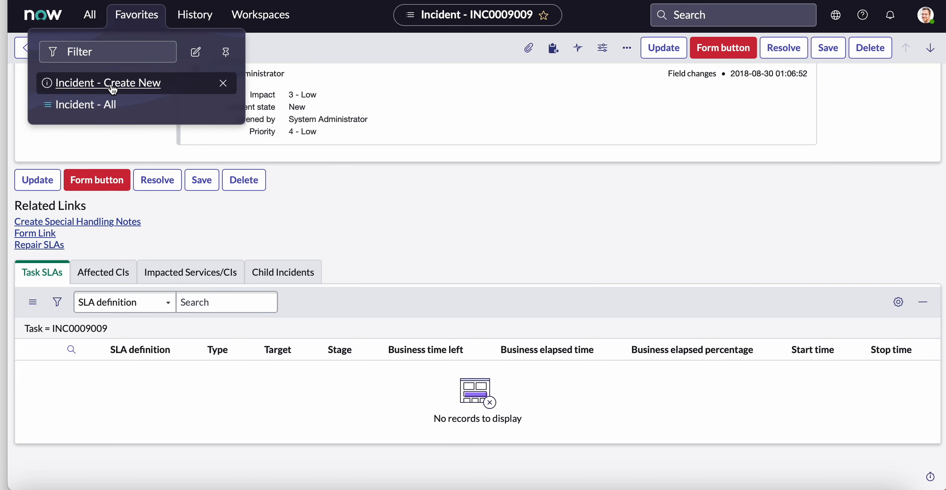
{"action": "left_click", "coordinate": [107, 106]}
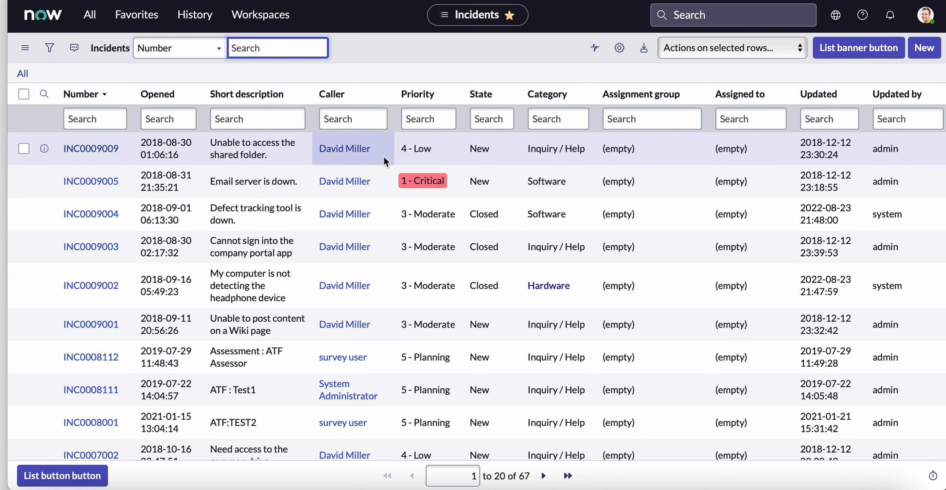
{"action": "right_click", "coordinate": [379, 152]}
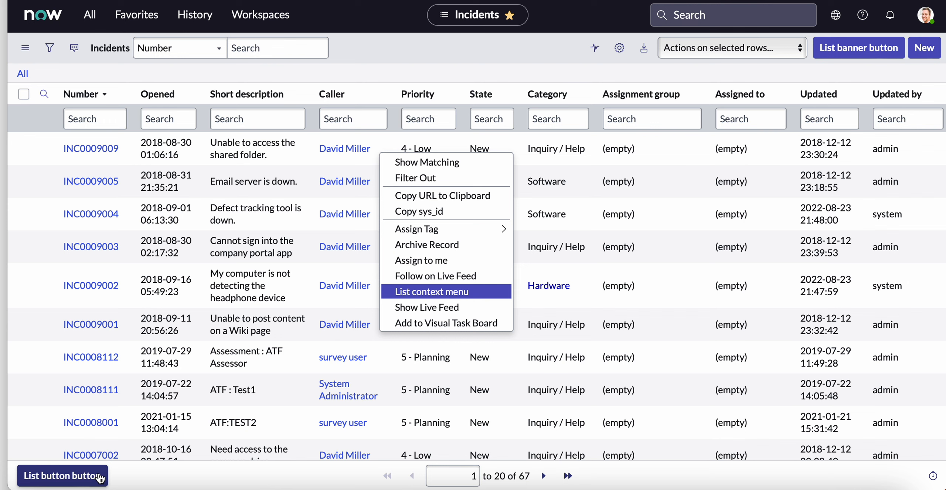
{"action": "left_click", "coordinate": [379, 46]}
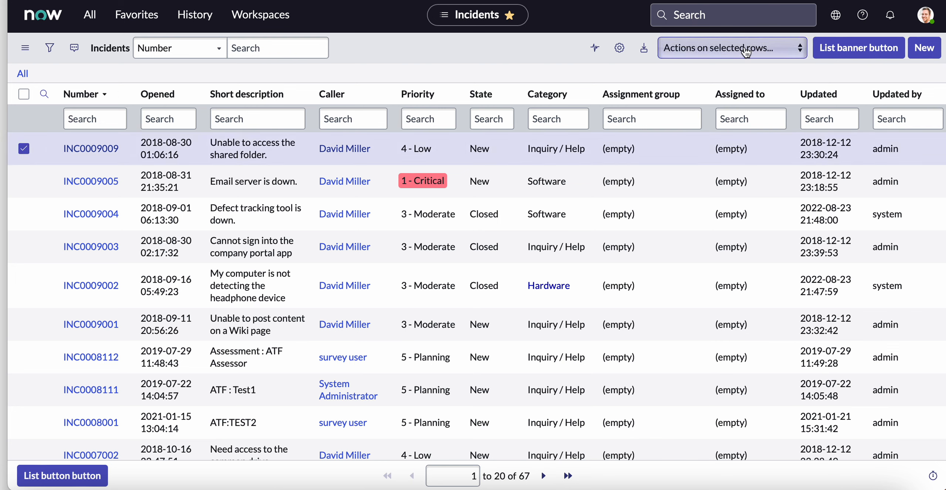
{"action": "left_click", "coordinate": [715, 52]}
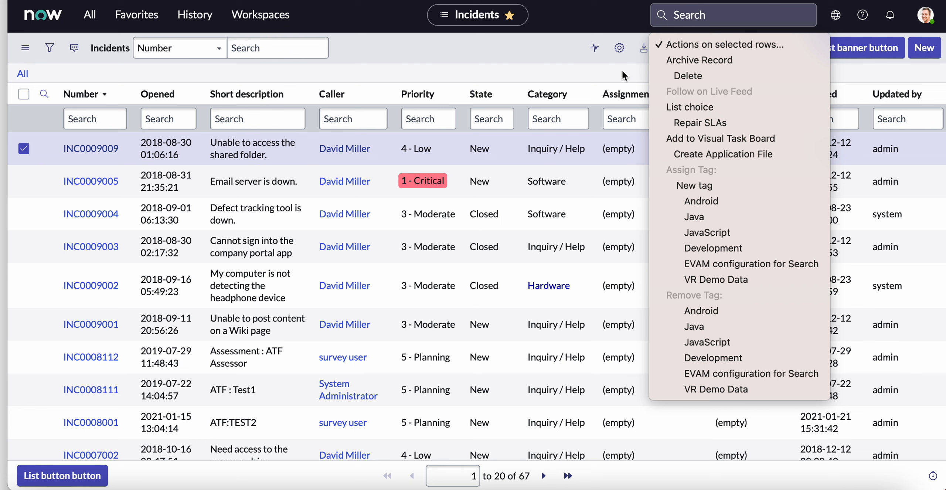
{"action": "left_click", "coordinate": [493, 19]}
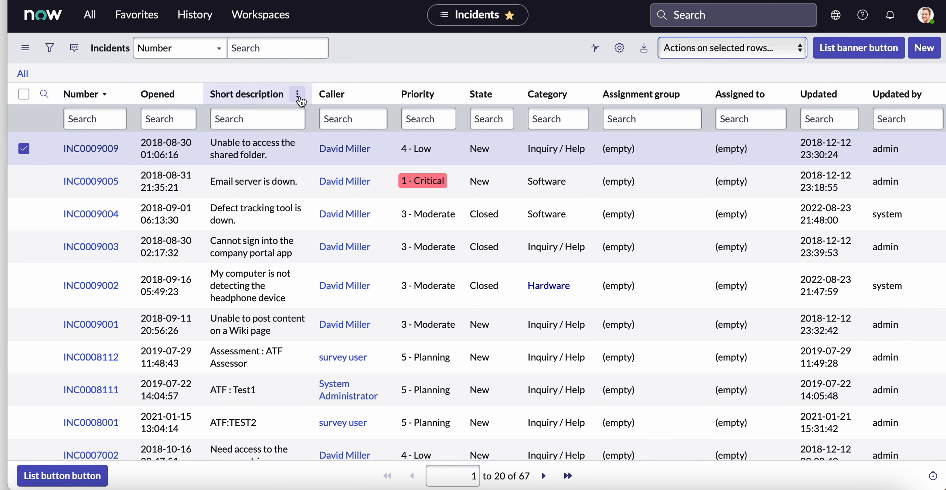
- Open the UI Actions configuration from the incident list, inspect the List context menu record, and return to the UI Actions list
{"action": "right_click", "coordinate": [306, 94]}
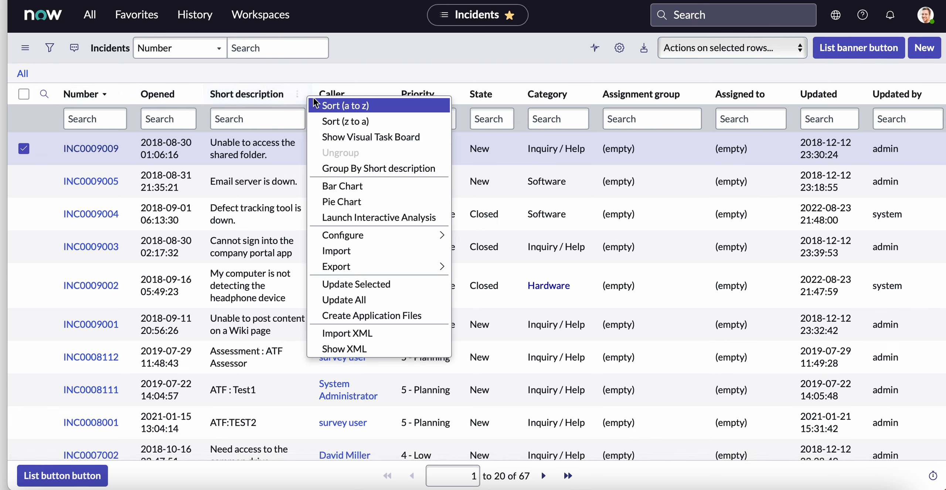
{"action": "mouse_move", "coordinate": [387, 235]}
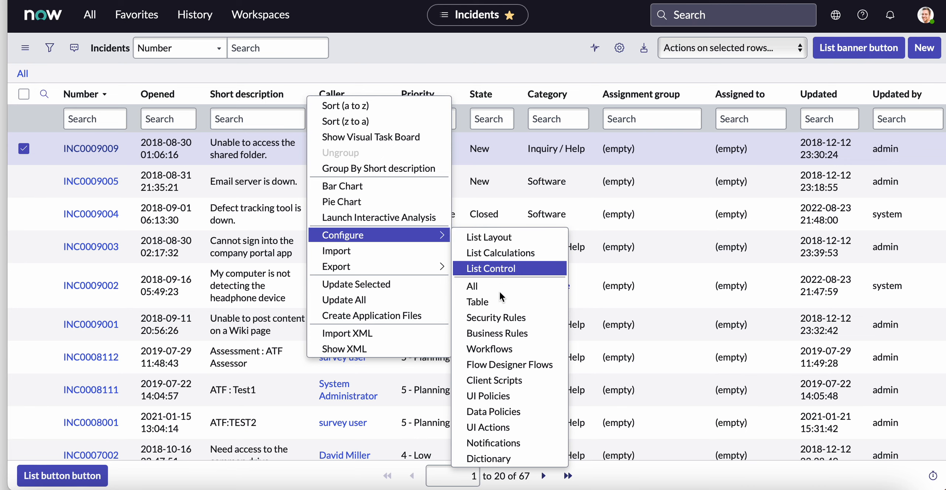
{"action": "left_click", "coordinate": [495, 428]}
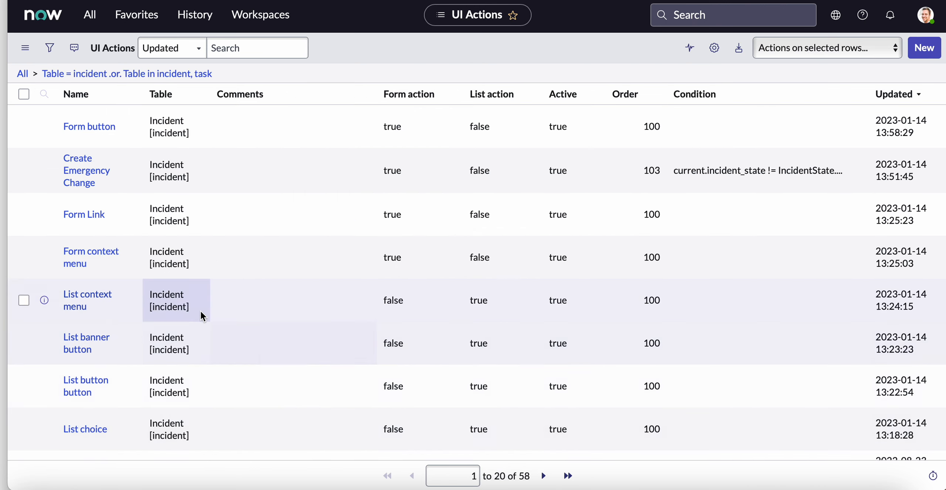
{"action": "scroll", "coordinate": [187, 307], "scroll_direction": "down", "scroll_amount": 3}
{"action": "scroll", "coordinate": [188, 307], "scroll_direction": "down", "scroll_amount": 1}
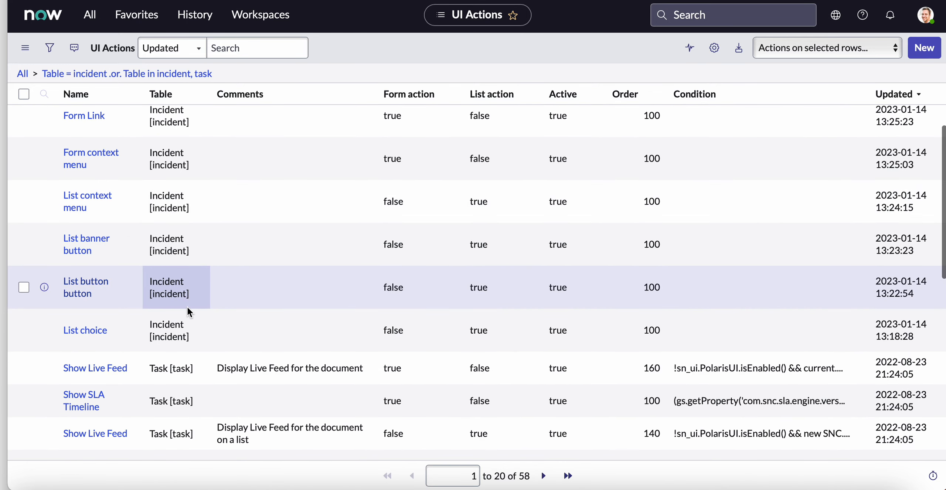
{"action": "scroll", "coordinate": [188, 307], "scroll_direction": "down", "scroll_amount": 1}
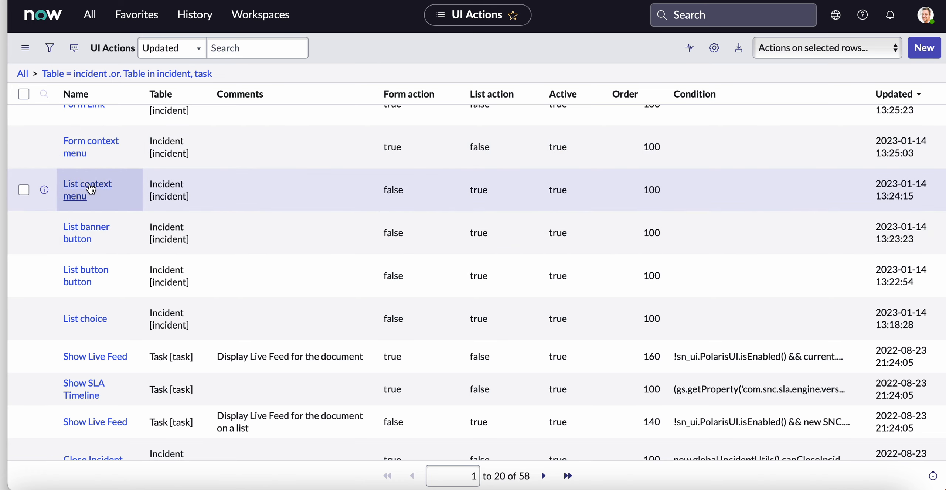
{"action": "left_click", "coordinate": [91, 189]}
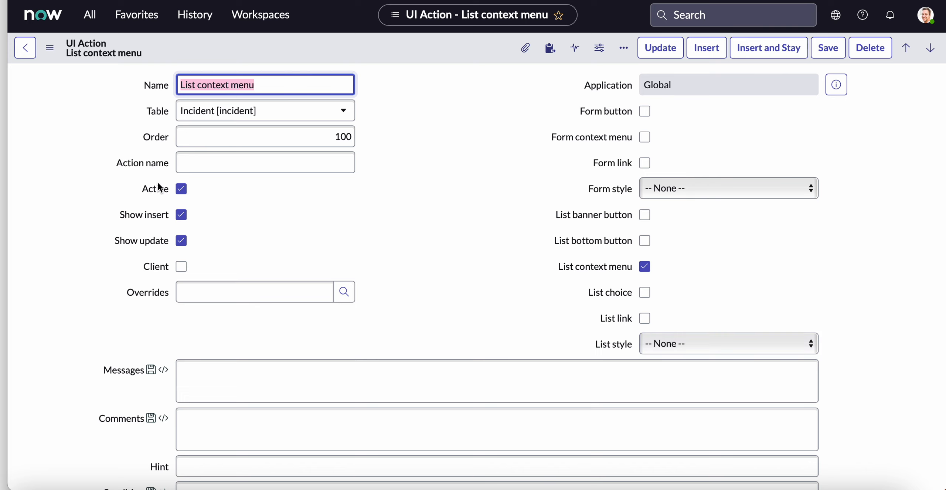
{"action": "left_click", "coordinate": [119, 0]}
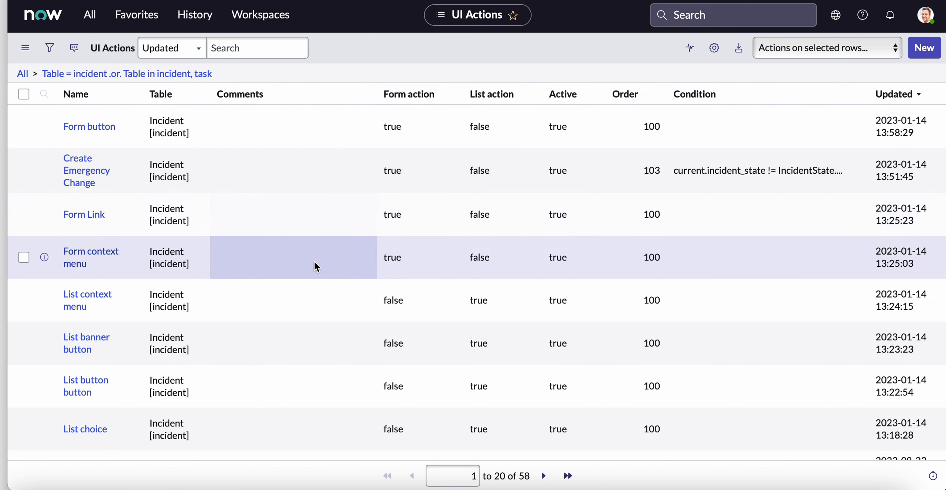
- Compare the actions offered on the UI Actions list with no row selected and with Form button selected, then deselect it
{"action": "left_click", "coordinate": [784, 50]}
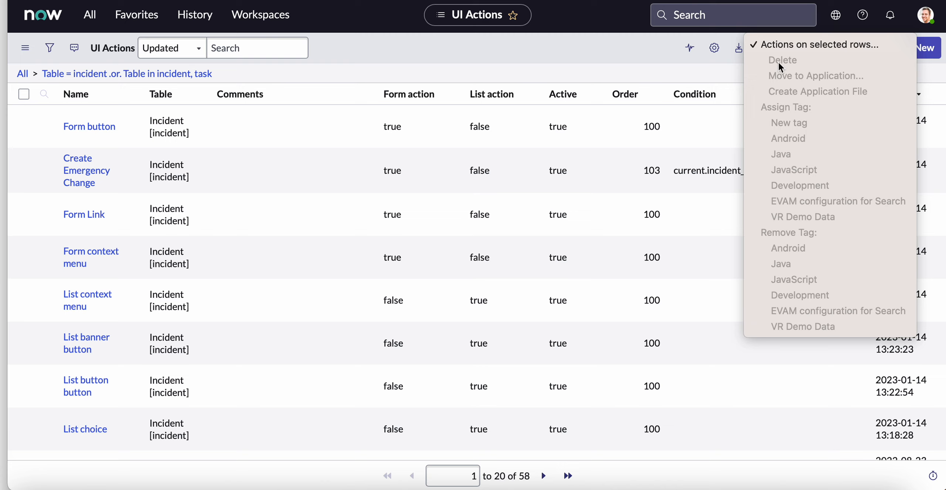
{"action": "left_click", "coordinate": [649, 46]}
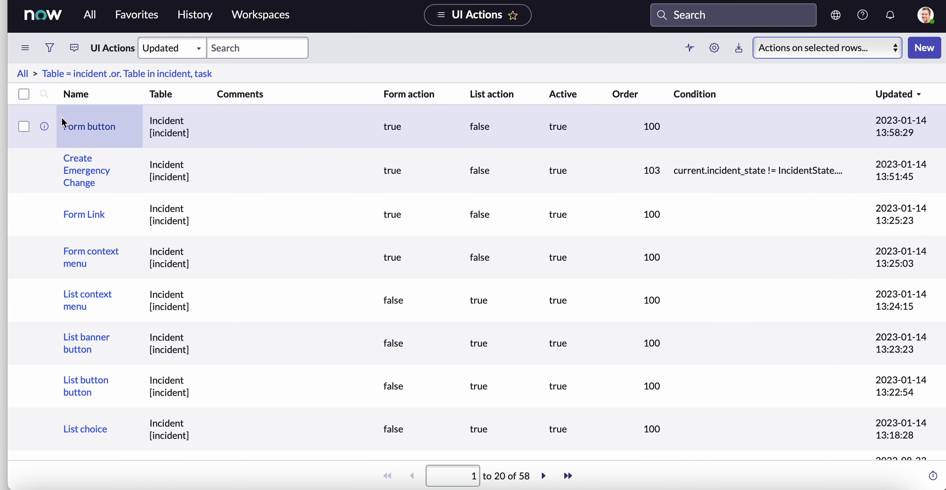
{"action": "left_click", "coordinate": [23, 127]}
{"action": "left_click", "coordinate": [774, 55]}
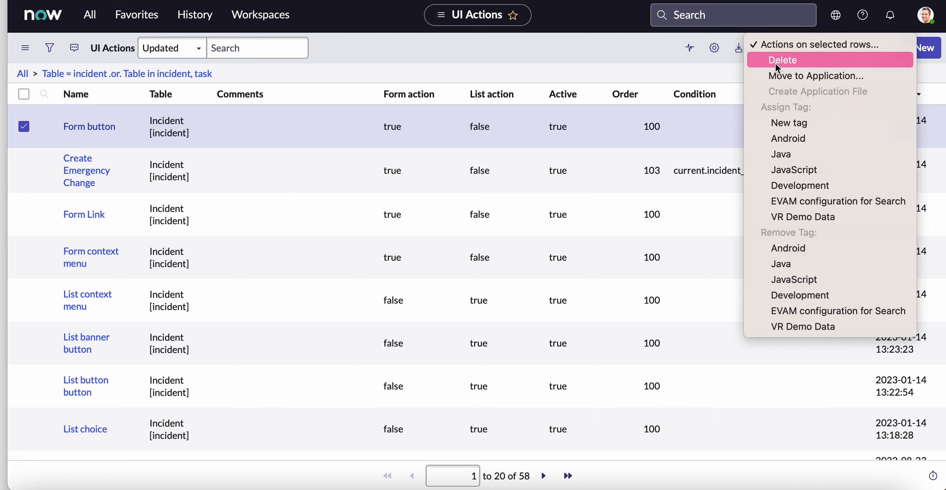
{"action": "left_click", "coordinate": [537, 55]}
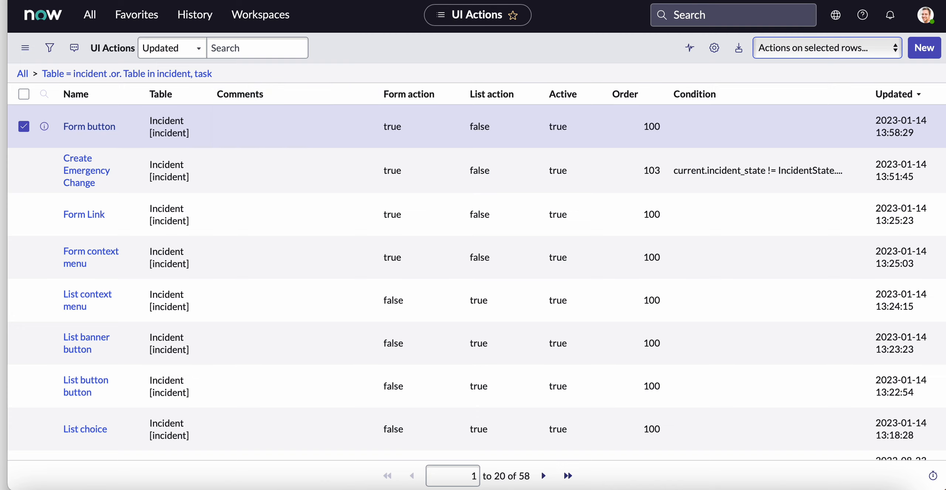
{"action": "left_click", "coordinate": [24, 127]}
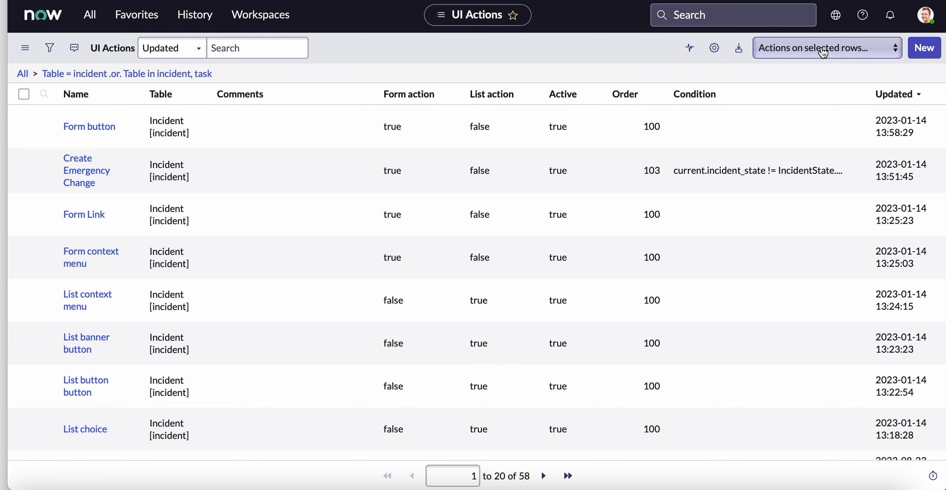
- Change the List choice UI action to a List banner button, disable its List choice option, and save the record
{"action": "scroll", "coordinate": [85, 309], "scroll_direction": "down", "scroll_amount": 2}
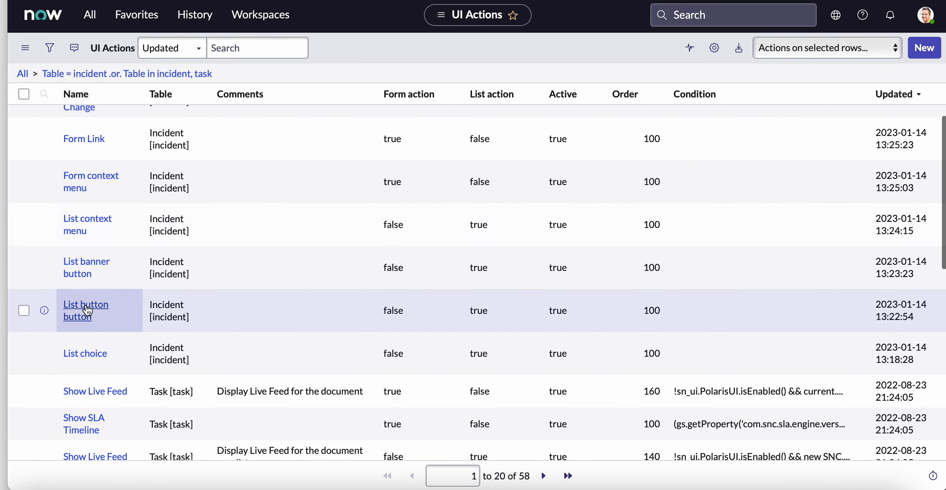
{"action": "left_click", "coordinate": [82, 356]}
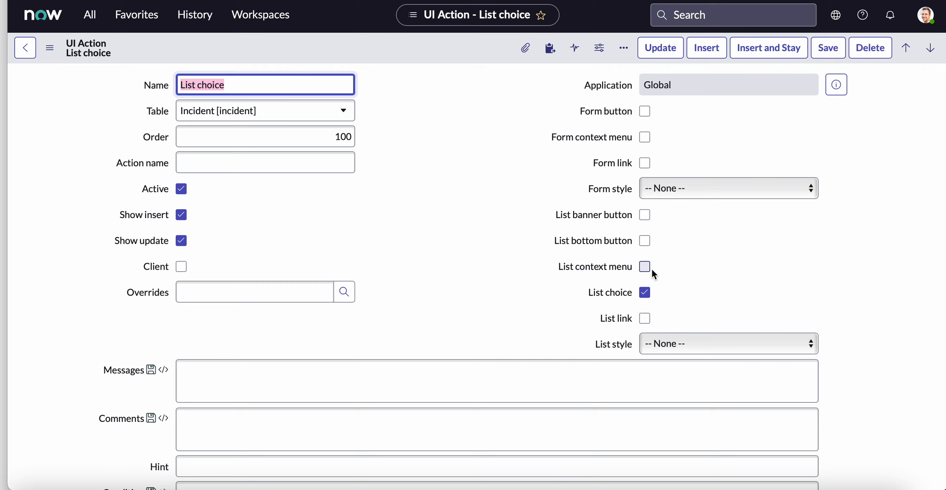
{"action": "left_click", "coordinate": [645, 215]}
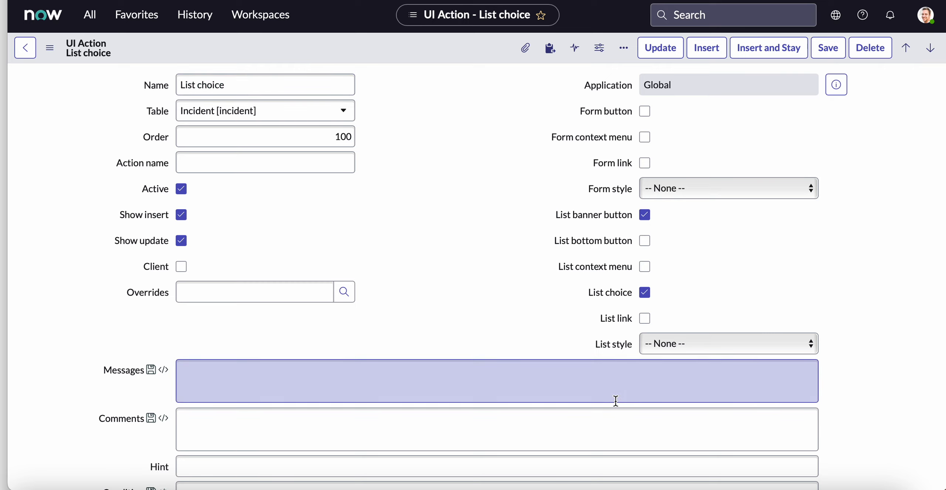
{"action": "left_click", "coordinate": [645, 292]}
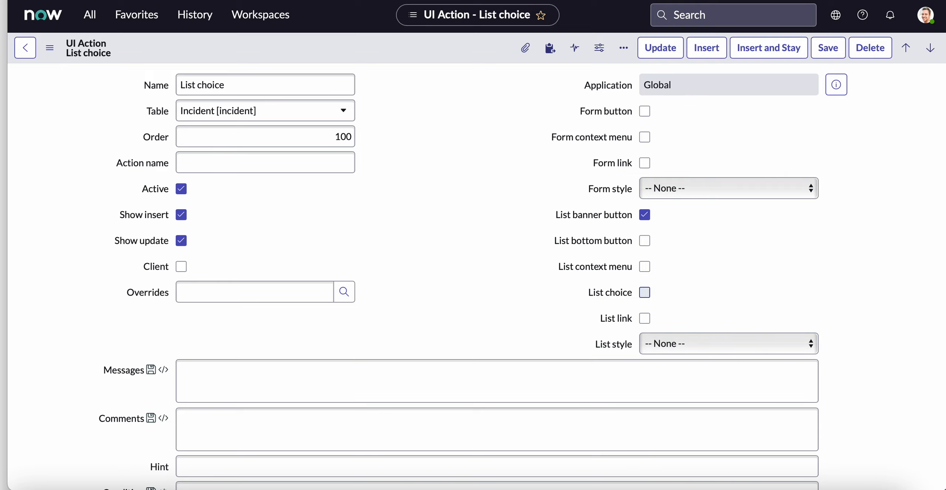
{"action": "left_click", "coordinate": [660, 48]}
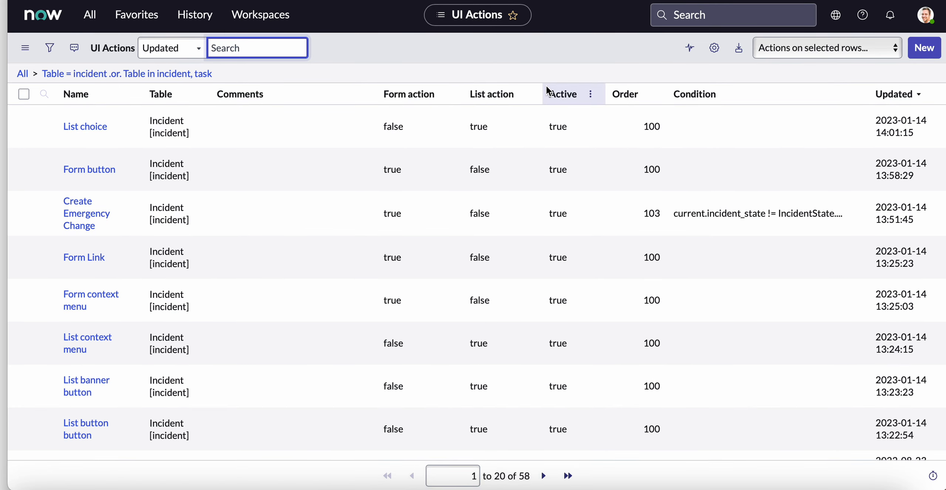
- Return to the list of all incidents to check where the modified List choice action appears
{"action": "scroll", "coordinate": [535, 143], "scroll_direction": "down", "scroll_amount": 2}
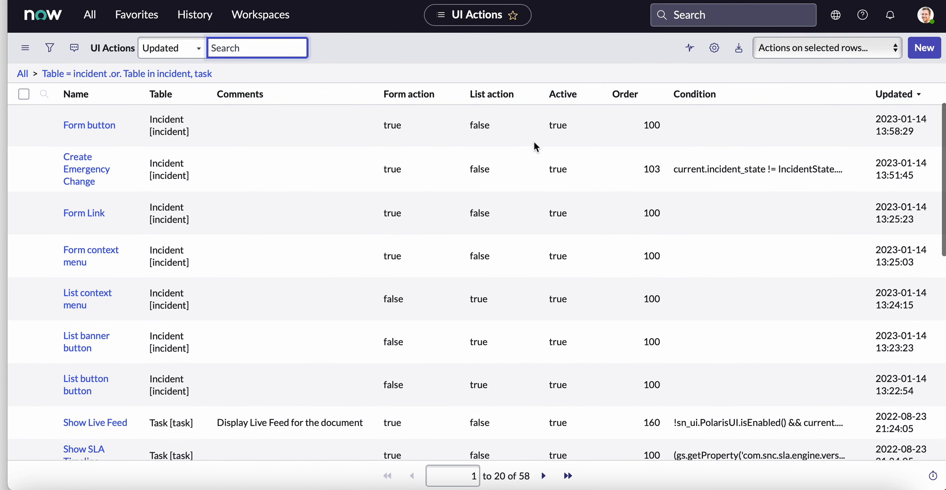
{"action": "scroll", "coordinate": [534, 141], "scroll_direction": "up", "scroll_amount": 2}
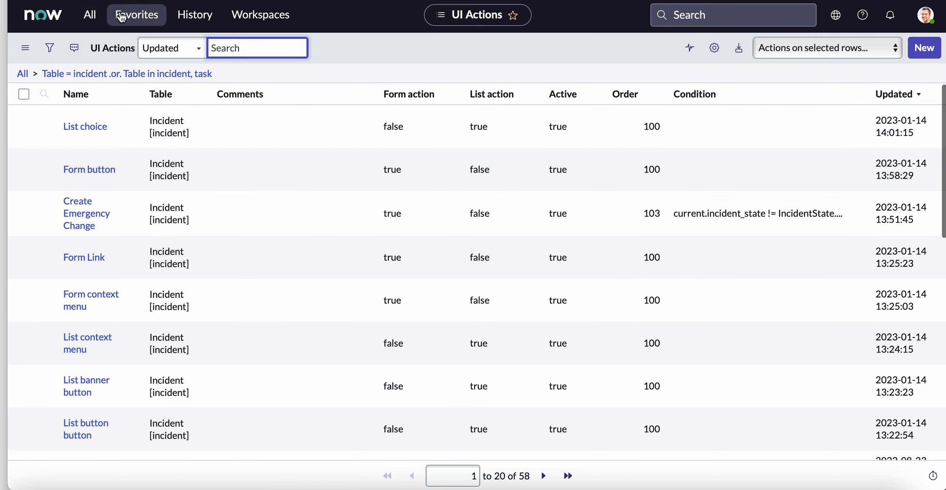
{"action": "left_click", "coordinate": [120, 16]}
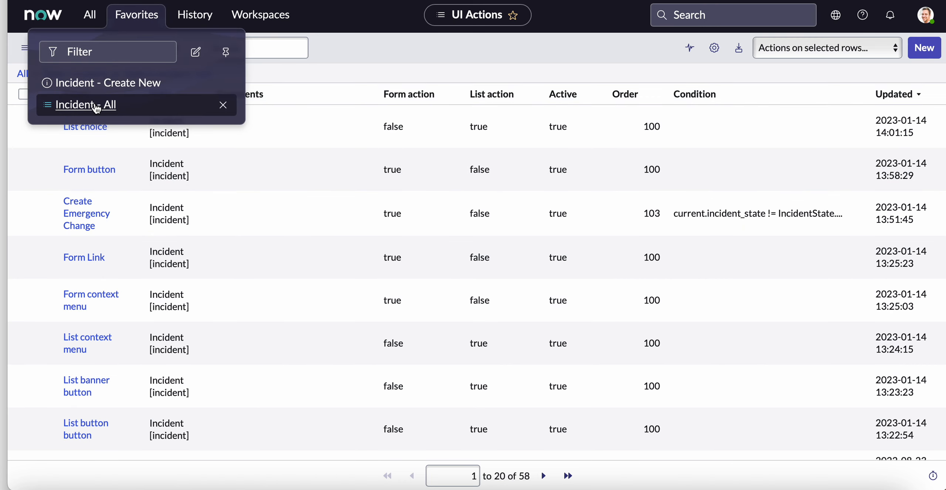
{"action": "left_click", "coordinate": [95, 105]}
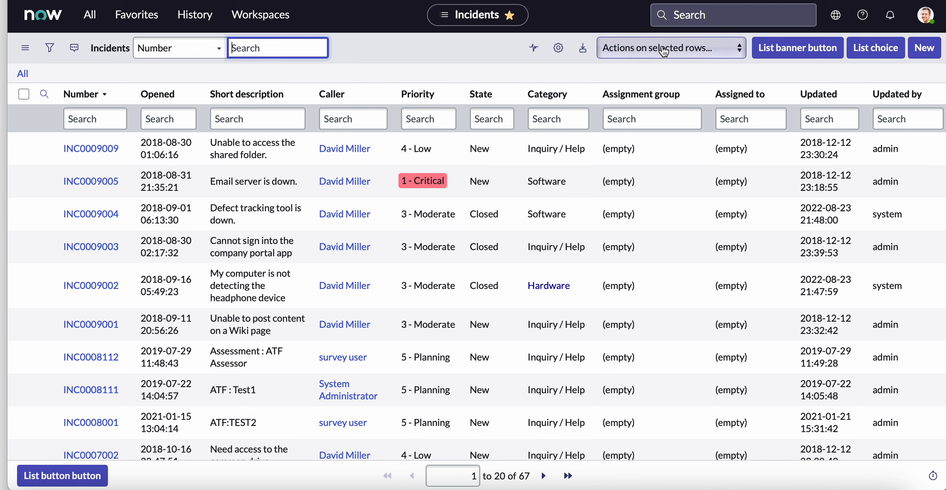